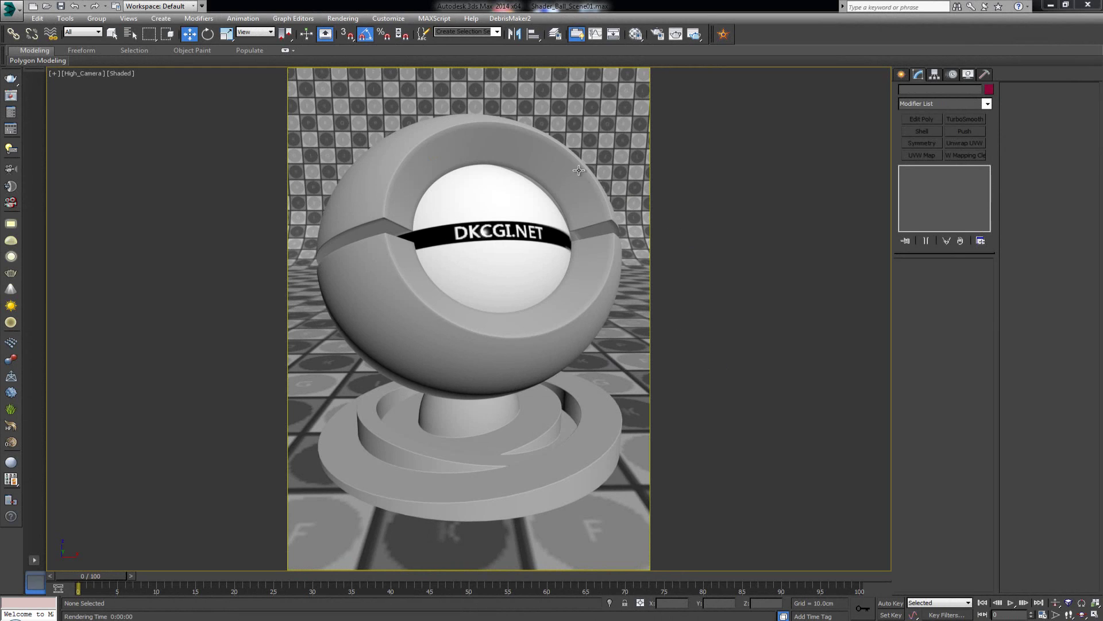
Inspect the lights and curved backdrop around the shader ball in perspective, selecting the Reflection_Light plane
{"action": "key", "text": "p"}
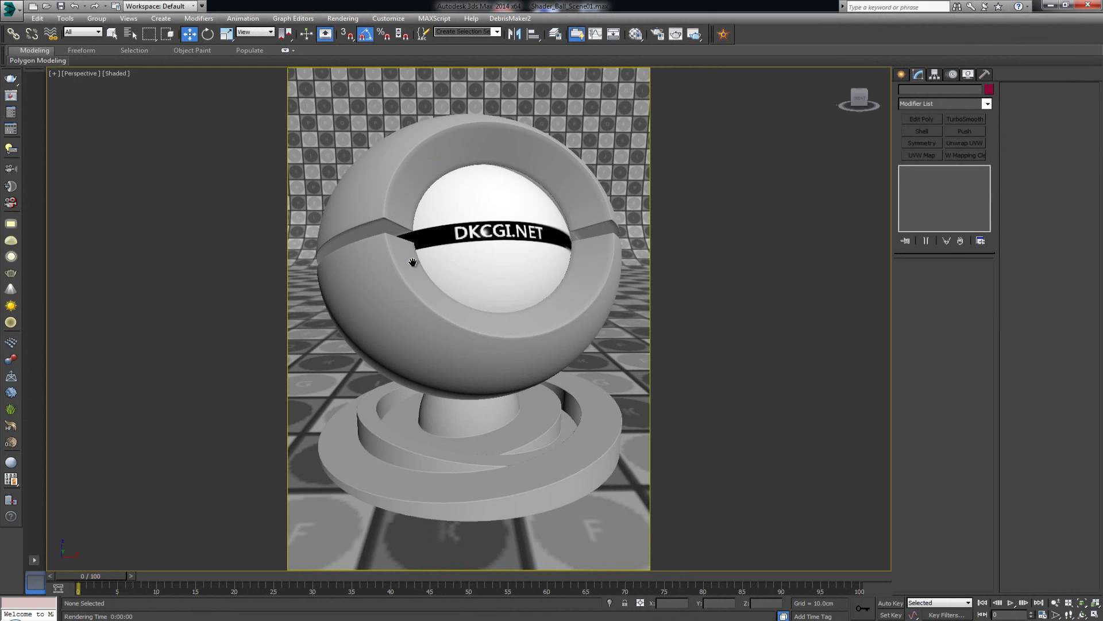
{"action": "scroll", "coordinate": [426, 288], "scroll_direction": "down", "scroll_amount": 8}
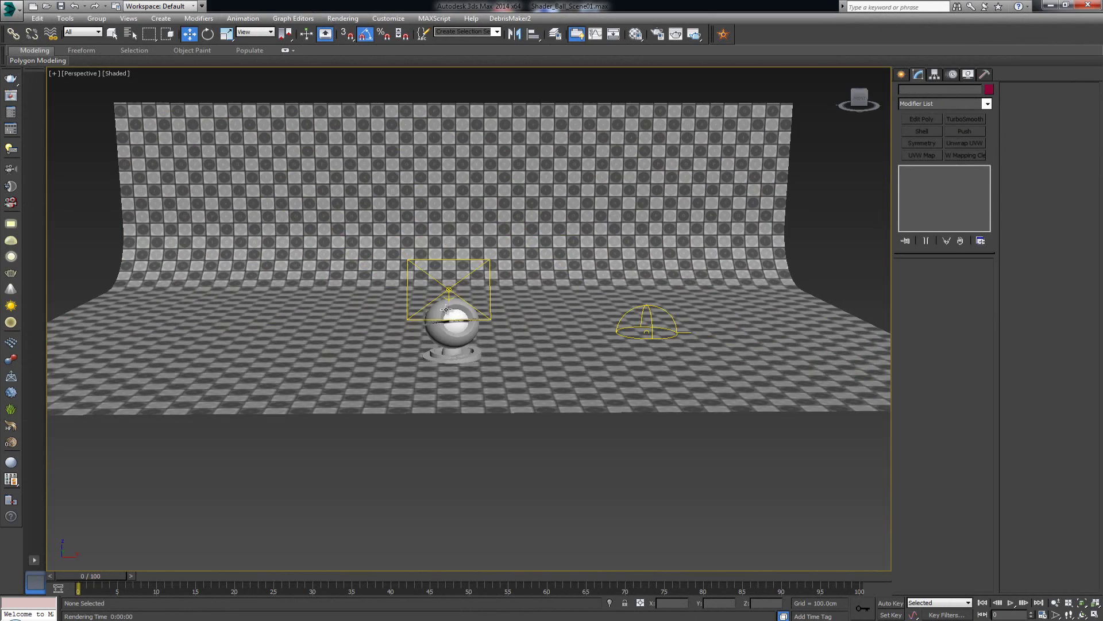
{"action": "middle_click_drag", "start_coordinate": [446, 310], "coordinate": [391, 296], "text": "alt"}
{"action": "scroll", "coordinate": [437, 240], "scroll_direction": "down", "scroll_amount": 6}
{"action": "scroll", "coordinate": [395, 263], "scroll_direction": "up", "scroll_amount": 4}
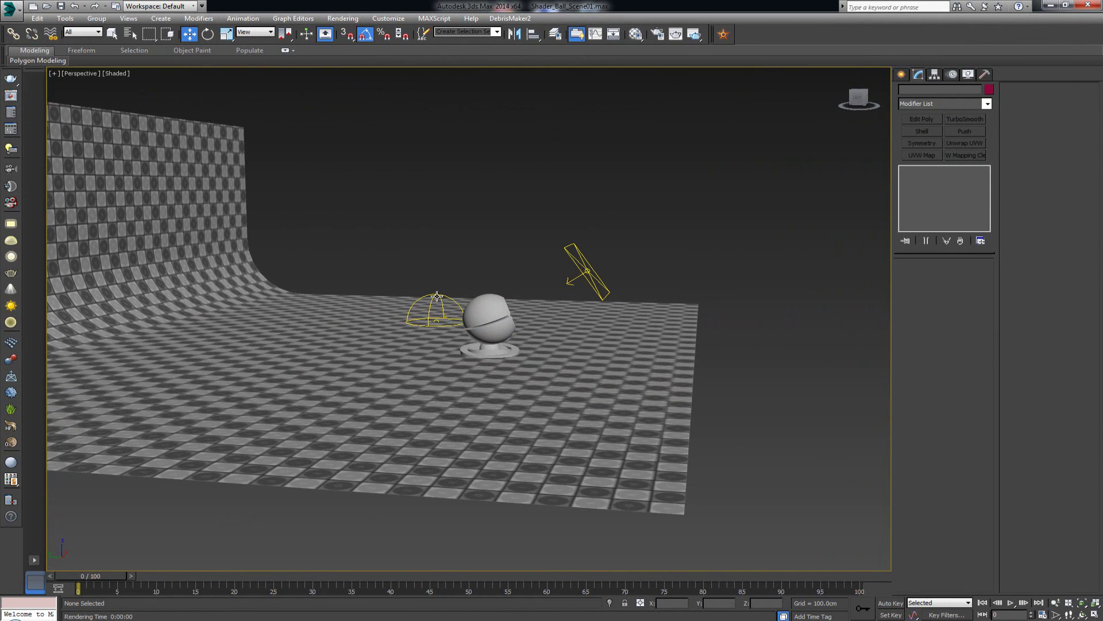
{"action": "left_click", "coordinate": [582, 253]}
{"action": "middle_click_drag", "start_coordinate": [597, 262], "coordinate": [446, 329], "text": "alt"}
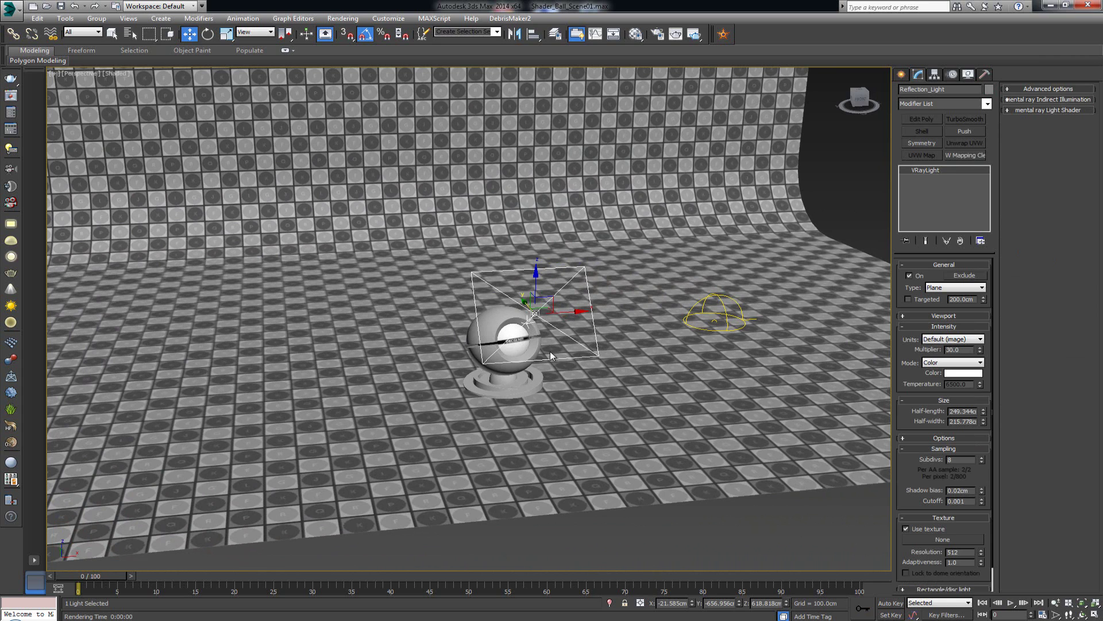
{"action": "key", "text": "z"}
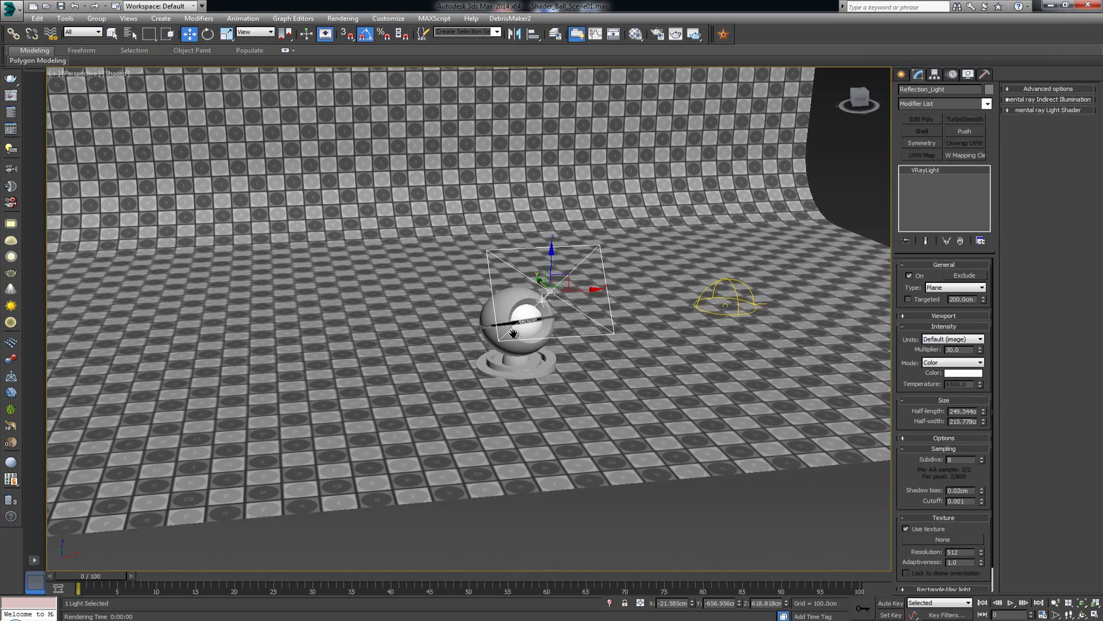
Return the viewport to High_Camera and show its safe frame
{"action": "key", "text": "c"}
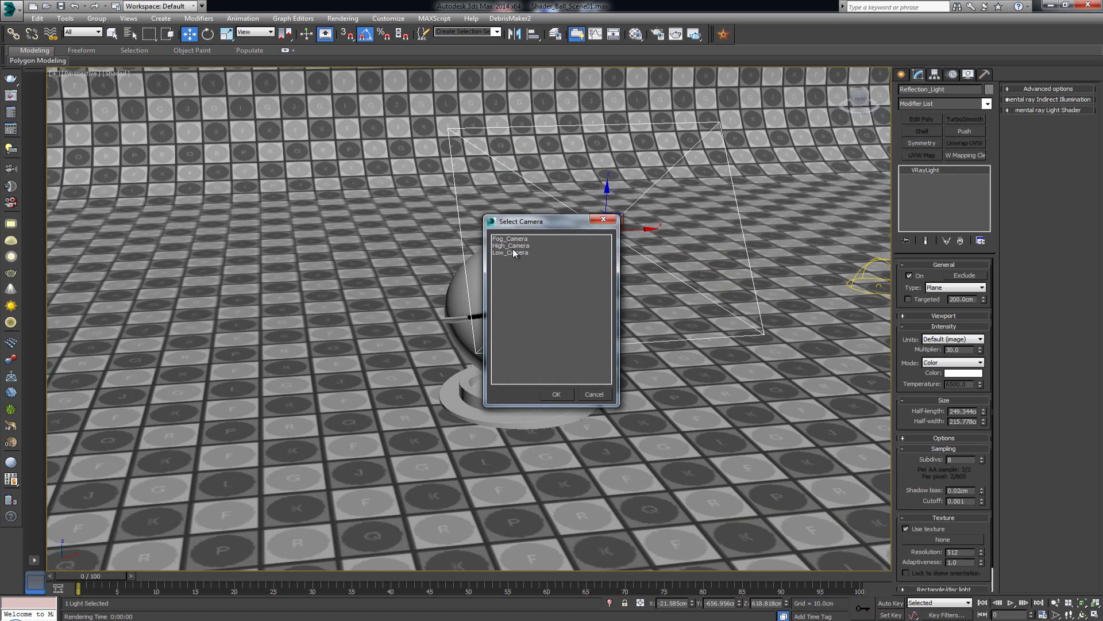
{"action": "left_click", "coordinate": [527, 246]}
{"action": "double_click", "coordinate": [526, 246]}
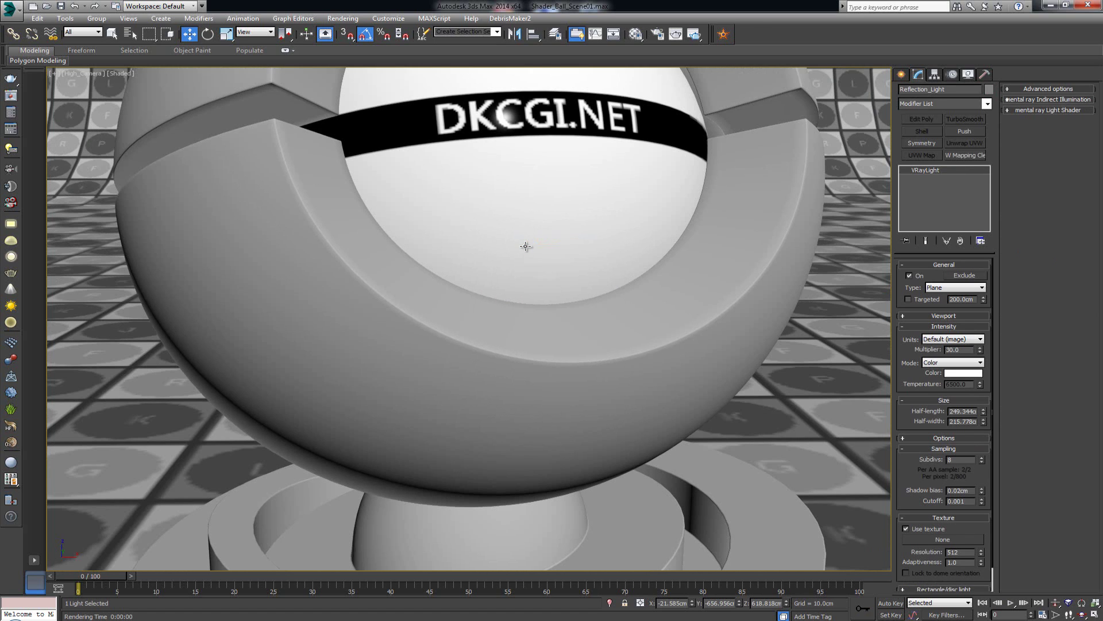
{"action": "key", "text": "shift+f"}
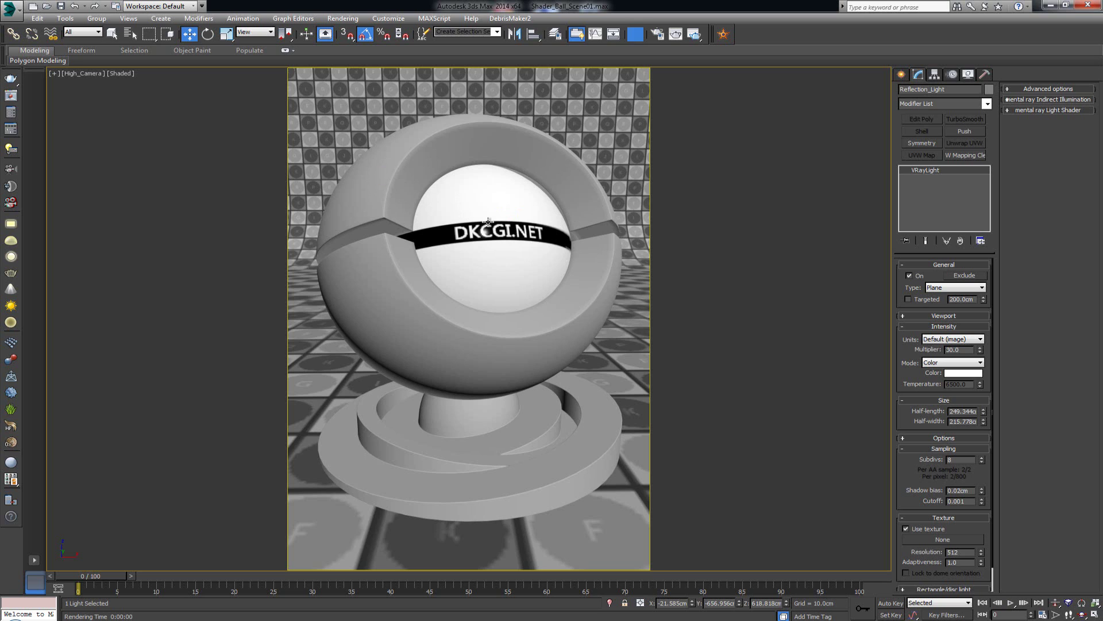
Open the Material Editor and the Render Setup window, and place Render Setup clear of the shader ball
{"action": "key", "text": "m"}
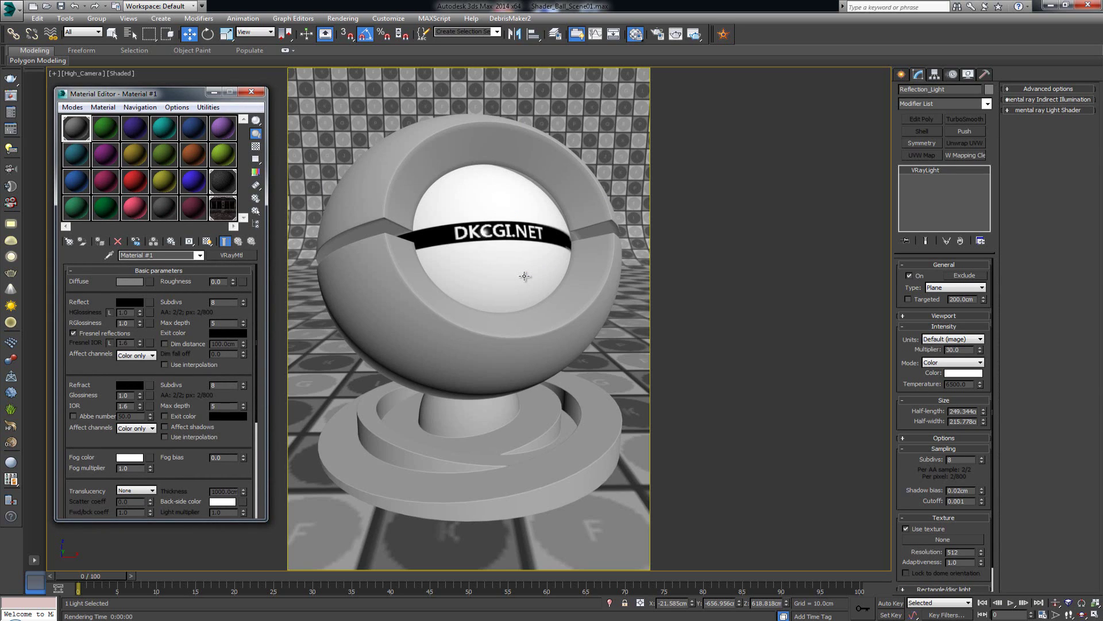
{"action": "key", "text": "m"}
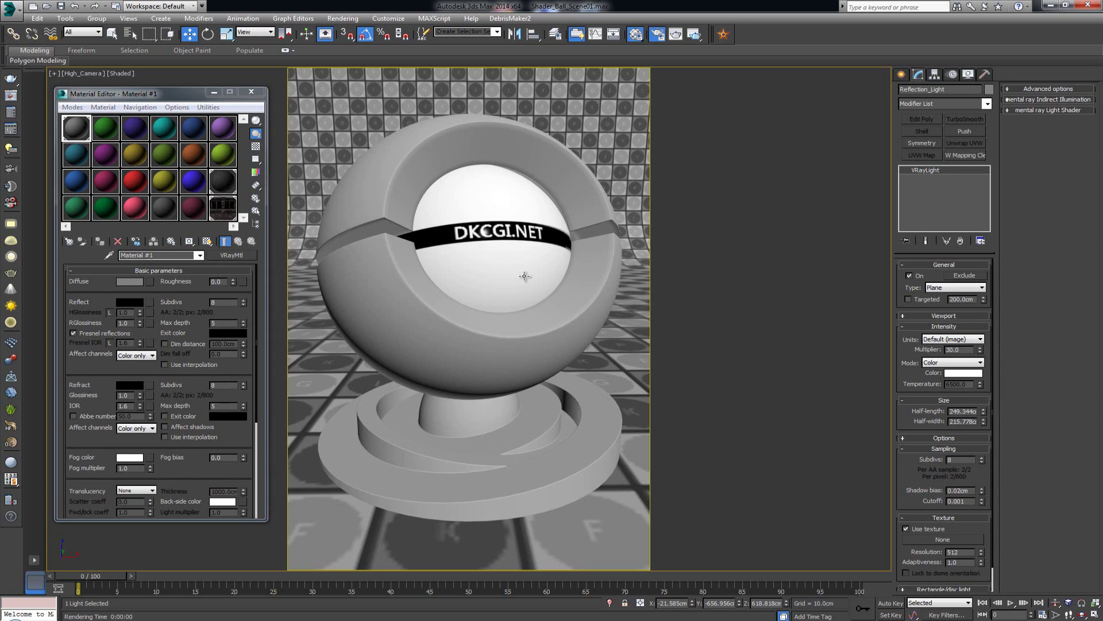
{"action": "key", "text": "F10"}
{"action": "left_click_drag", "start_coordinate": [458, 86], "coordinate": [792, 105]}
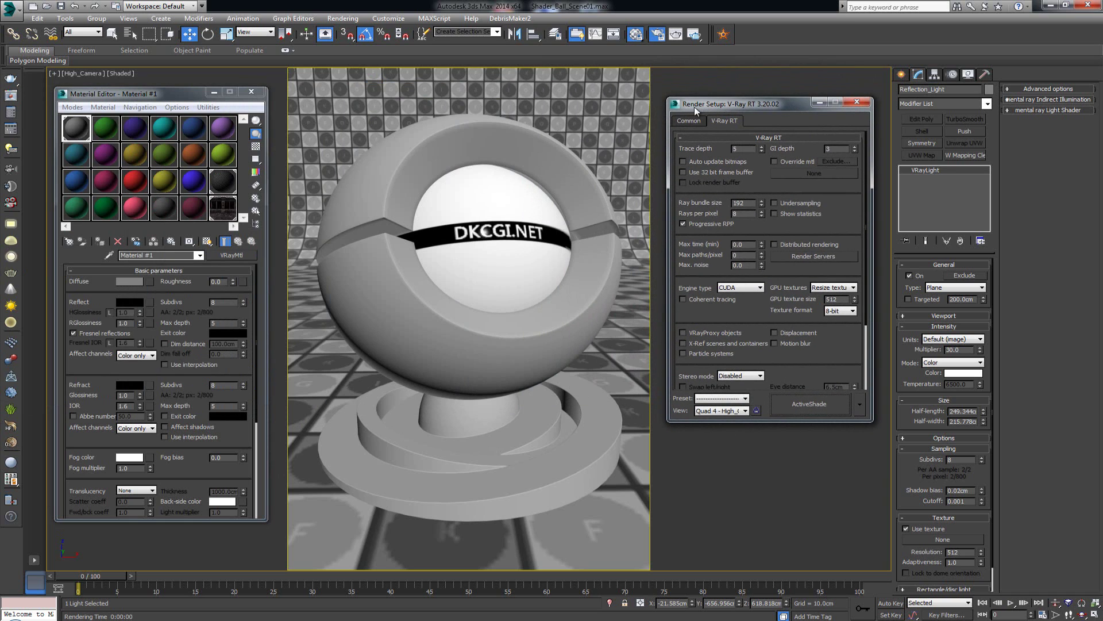
Show the common render parameters and switch rendering to Production Render Mode
{"action": "left_click", "coordinate": [691, 121]}
{"action": "left_click", "coordinate": [859, 411]}
{"action": "left_click", "coordinate": [877, 422]}
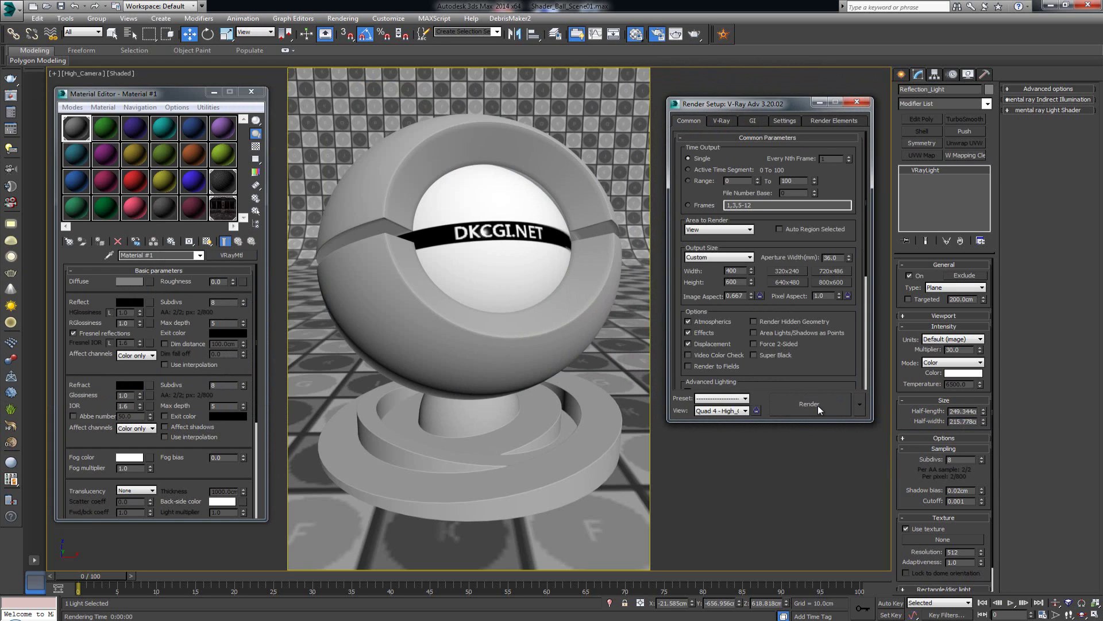
Switch rendering to Active Shade Mode and show the V-Ray RT engine type choices
{"action": "left_click", "coordinate": [861, 407]}
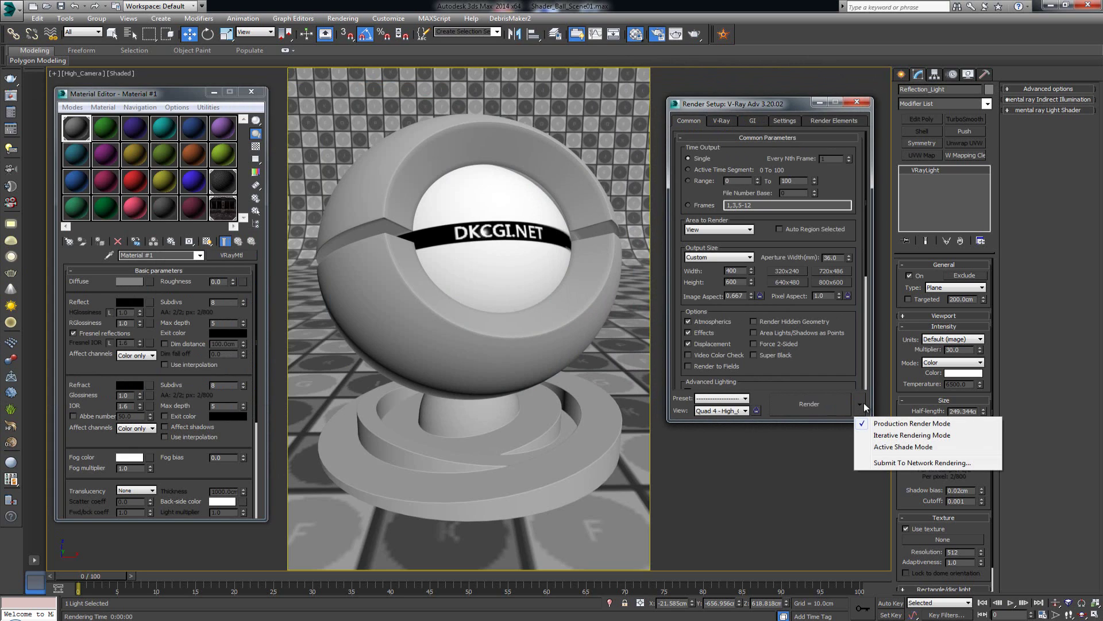
{"action": "left_click", "coordinate": [883, 448]}
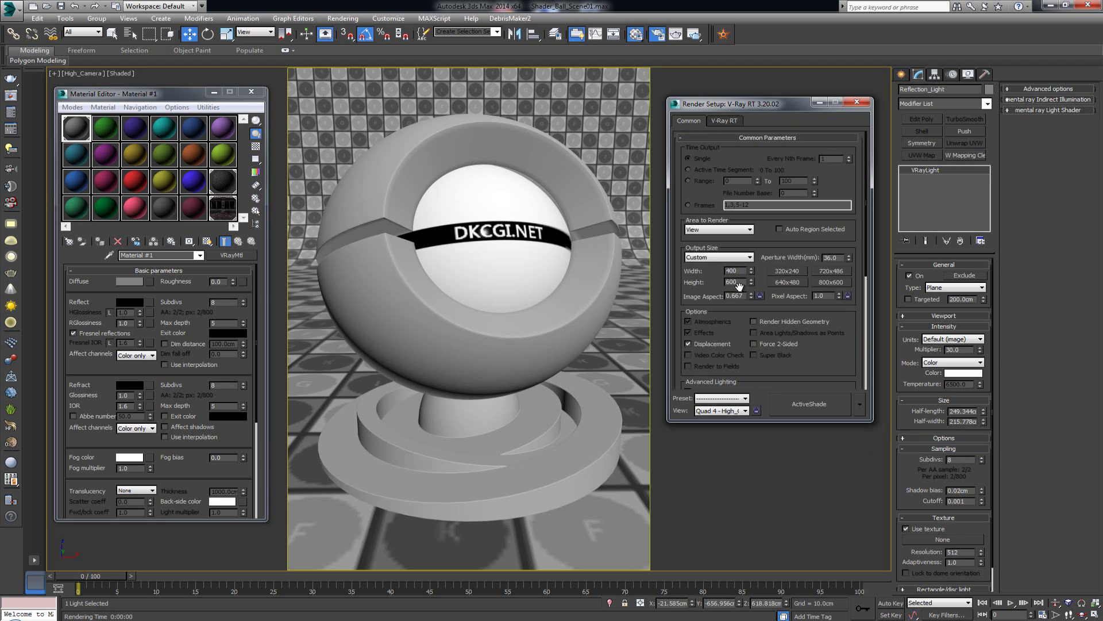
{"action": "left_click", "coordinate": [733, 121]}
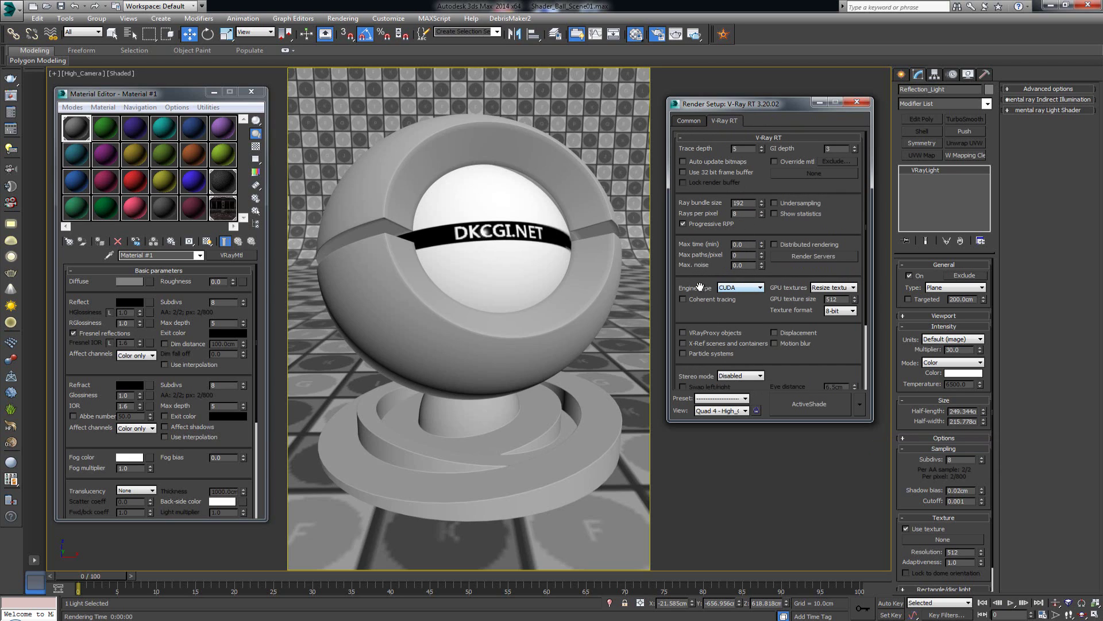
{"action": "left_click", "coordinate": [750, 289]}
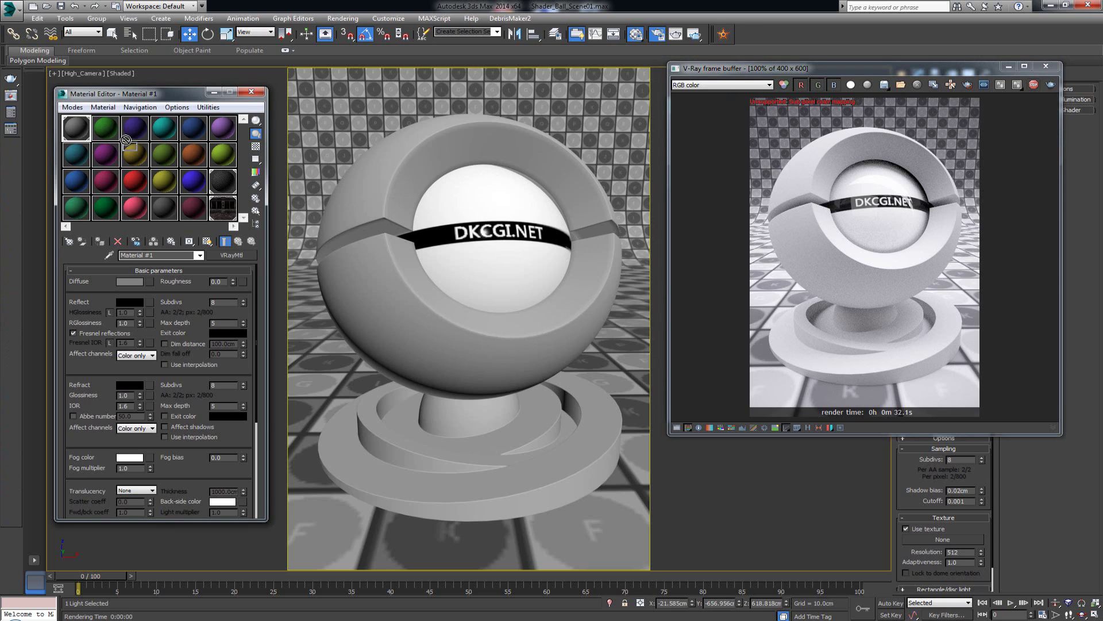
Apply the green Material #2 to the shader ball's outer shell and replace it with the gray Material #1
{"action": "left_click_drag", "start_coordinate": [357, 171], "coordinate": [385, 177]}
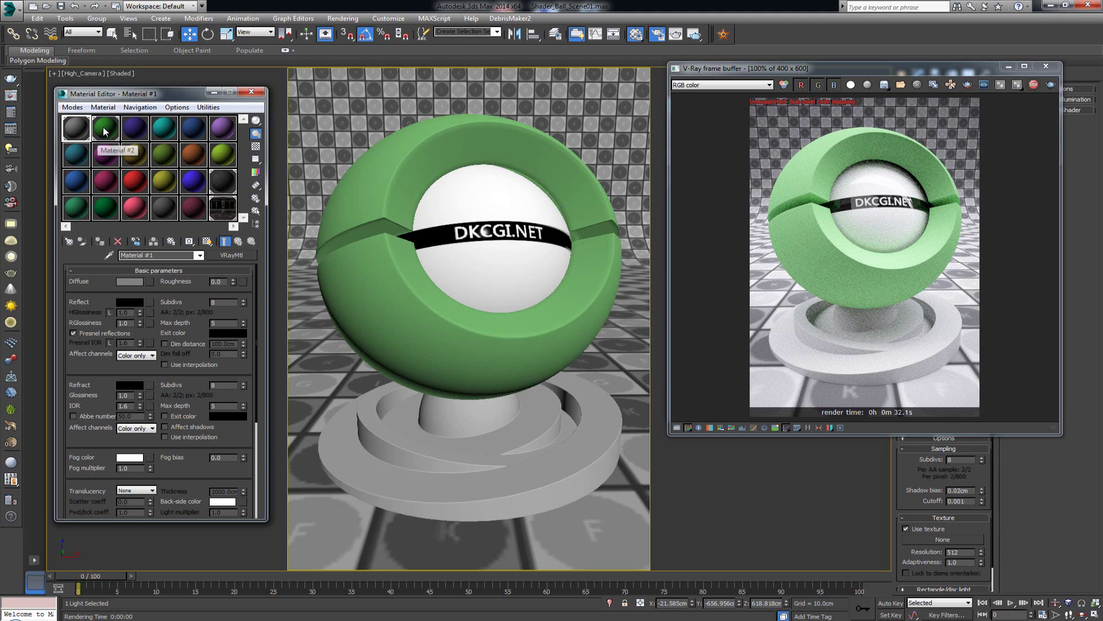
{"action": "left_click_drag", "start_coordinate": [75, 126], "coordinate": [380, 170]}
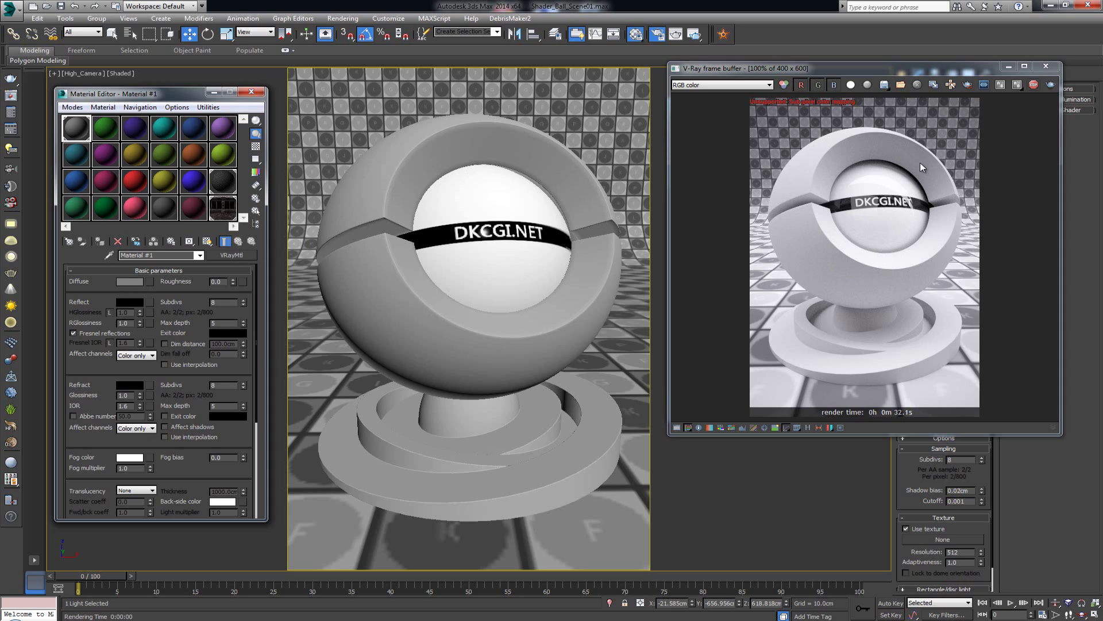
Set the diffuse color of Material #1 to pale yellow, RGB 236, 237, 128
{"action": "left_click", "coordinate": [131, 281]}
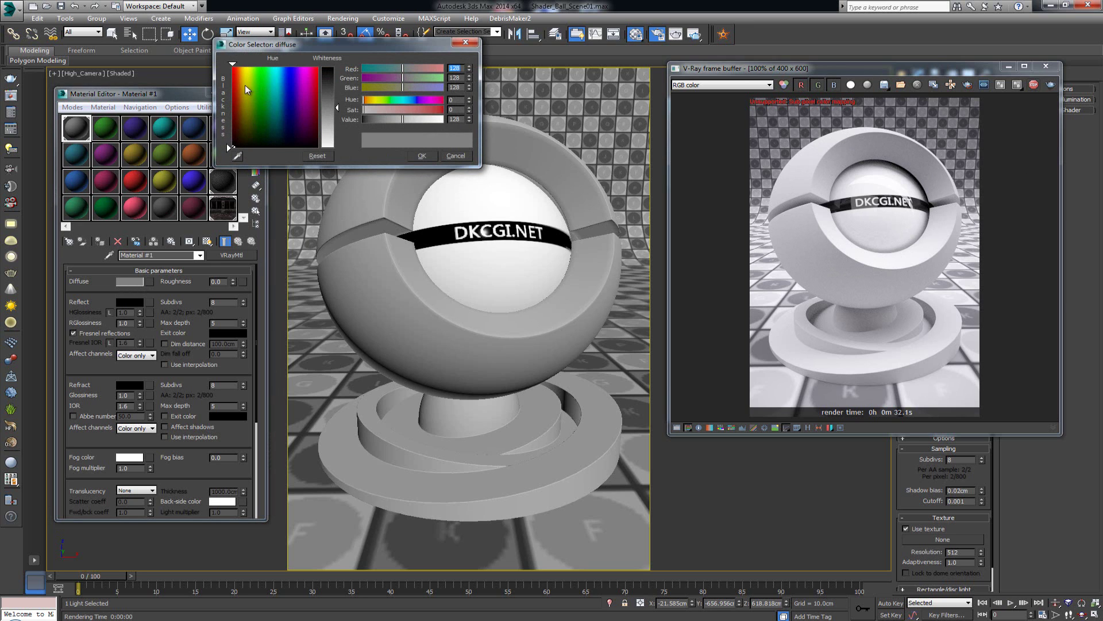
{"action": "left_click", "coordinate": [246, 78]}
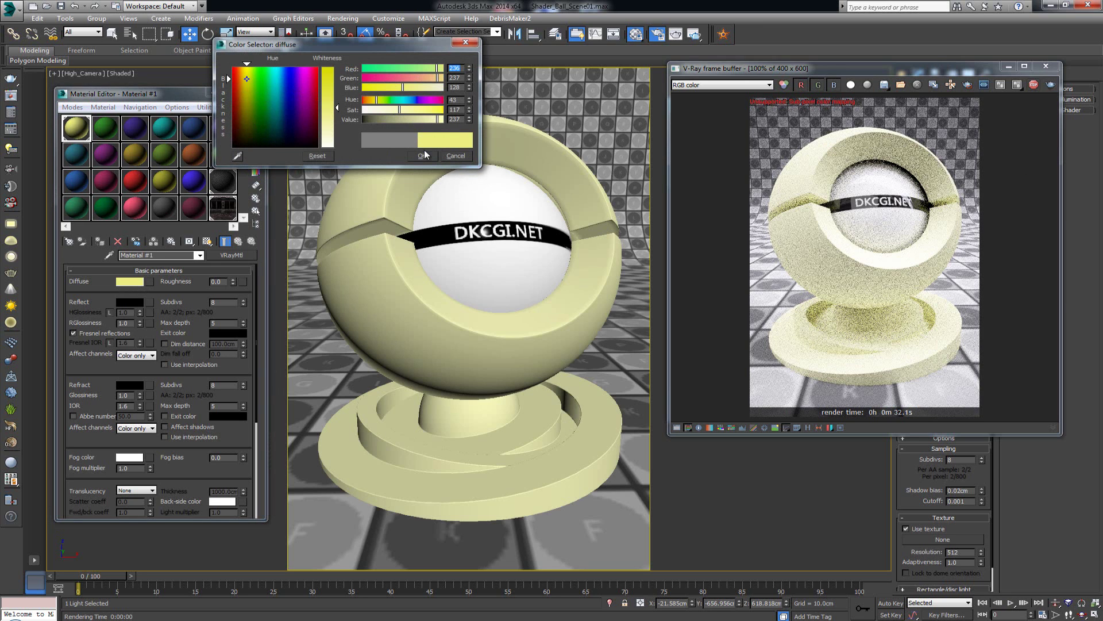
{"action": "left_click", "coordinate": [423, 154]}
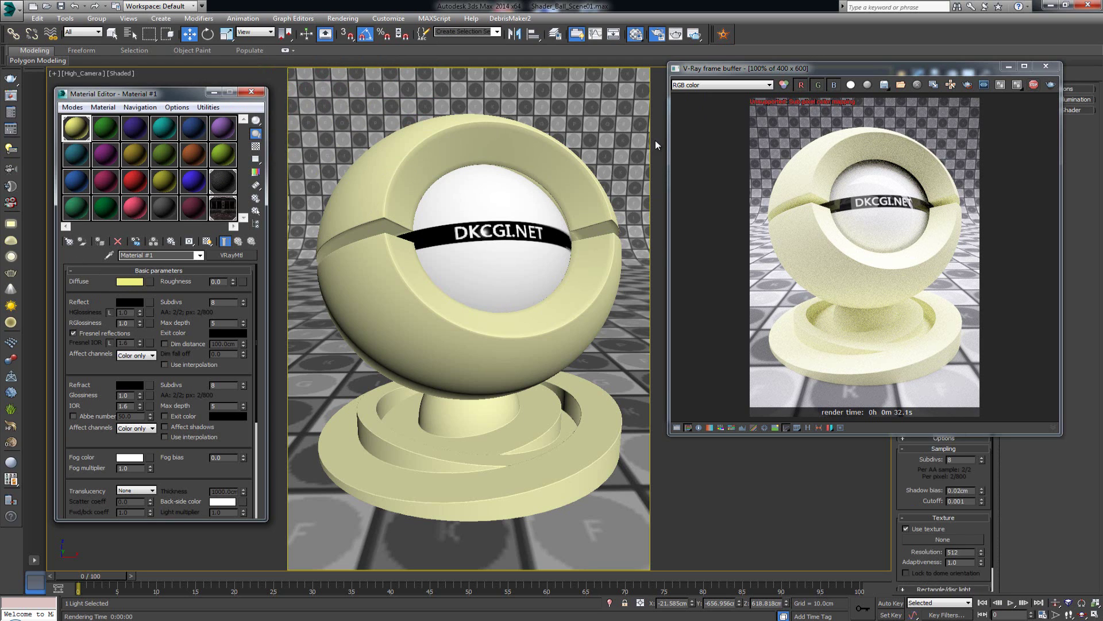
Set the diffuse color of Material #1 to pale cyan, RGB 188, 238, 240
{"action": "left_click", "coordinate": [130, 281]}
{"action": "left_click_drag", "start_coordinate": [342, 42], "coordinate": [402, 92]}
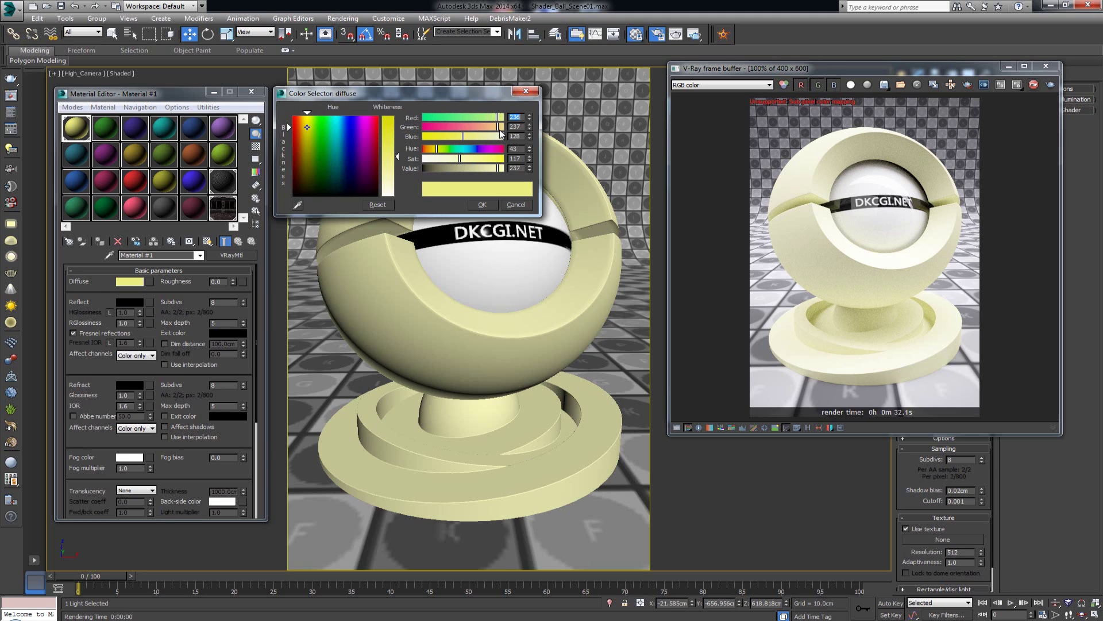
{"action": "left_click", "coordinate": [336, 133]}
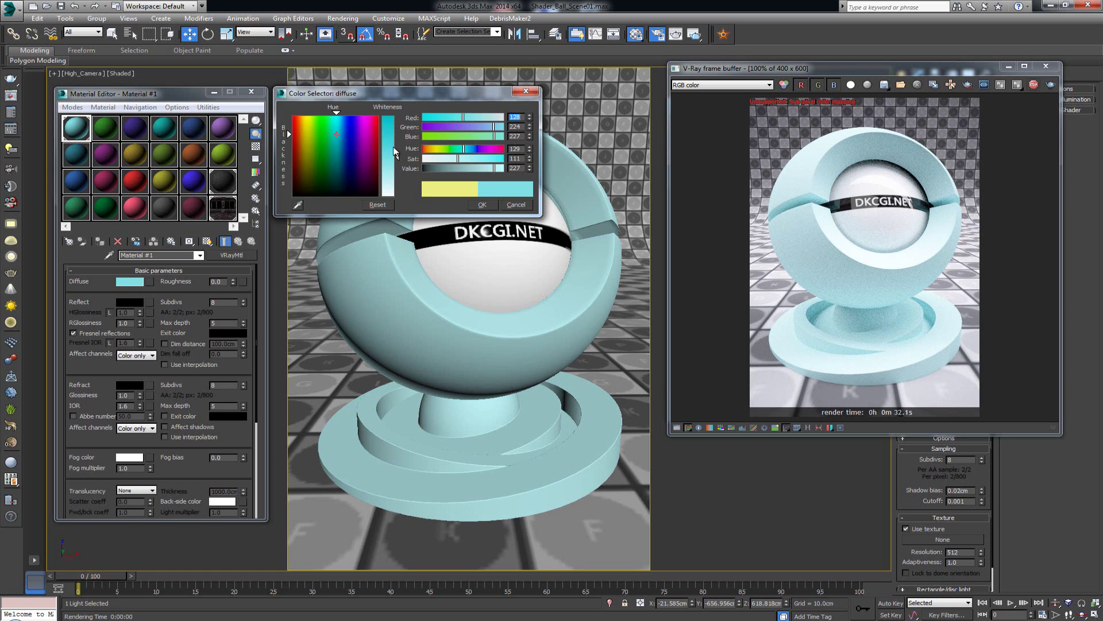
{"action": "left_click", "coordinate": [396, 175]}
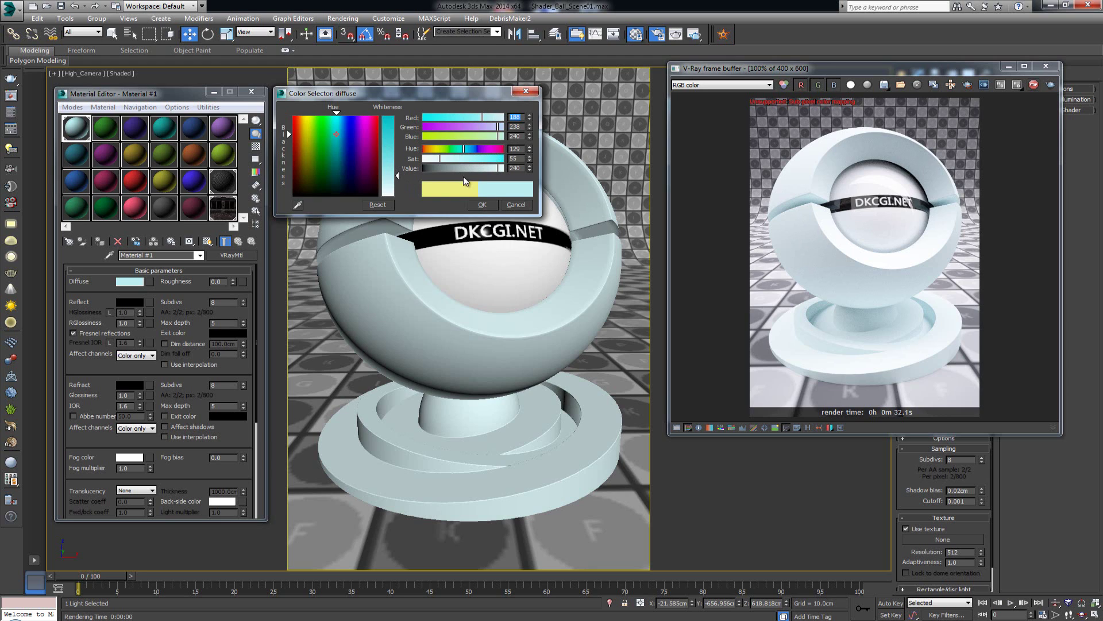
{"action": "left_click", "coordinate": [483, 205]}
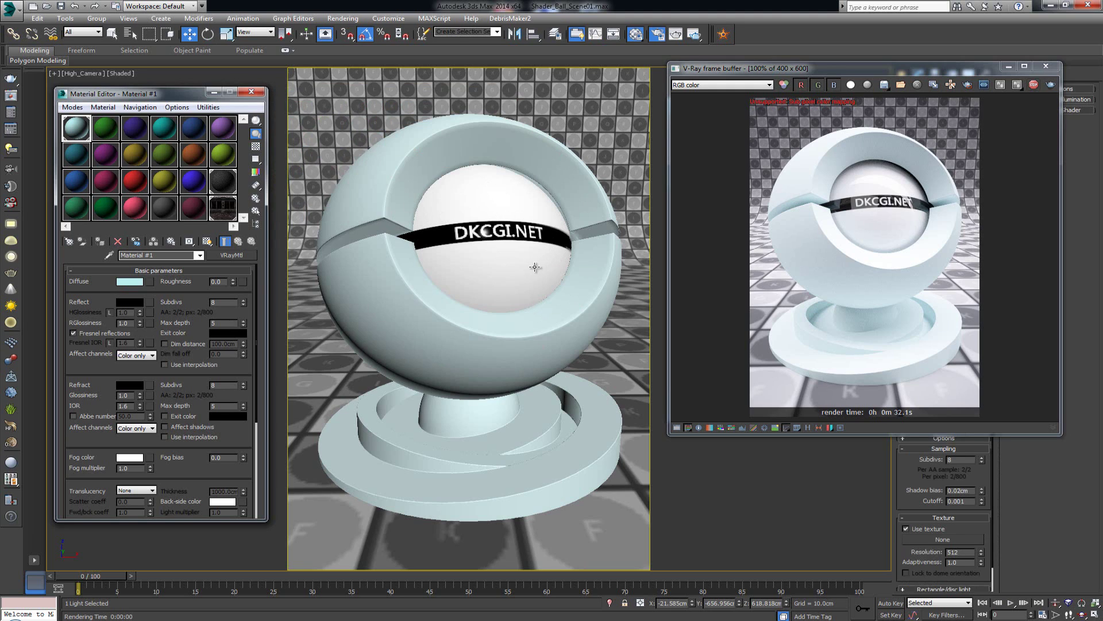
Assign a Gradient map to the diffuse channel of Material #1
{"action": "left_click", "coordinate": [150, 281]}
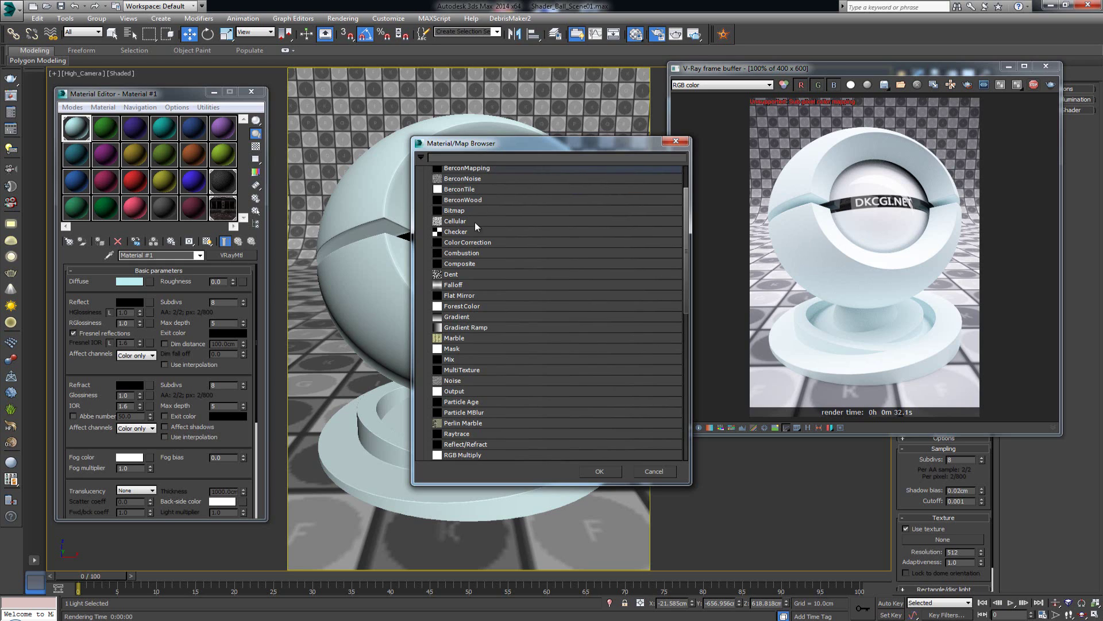
{"action": "left_click", "coordinate": [470, 319]}
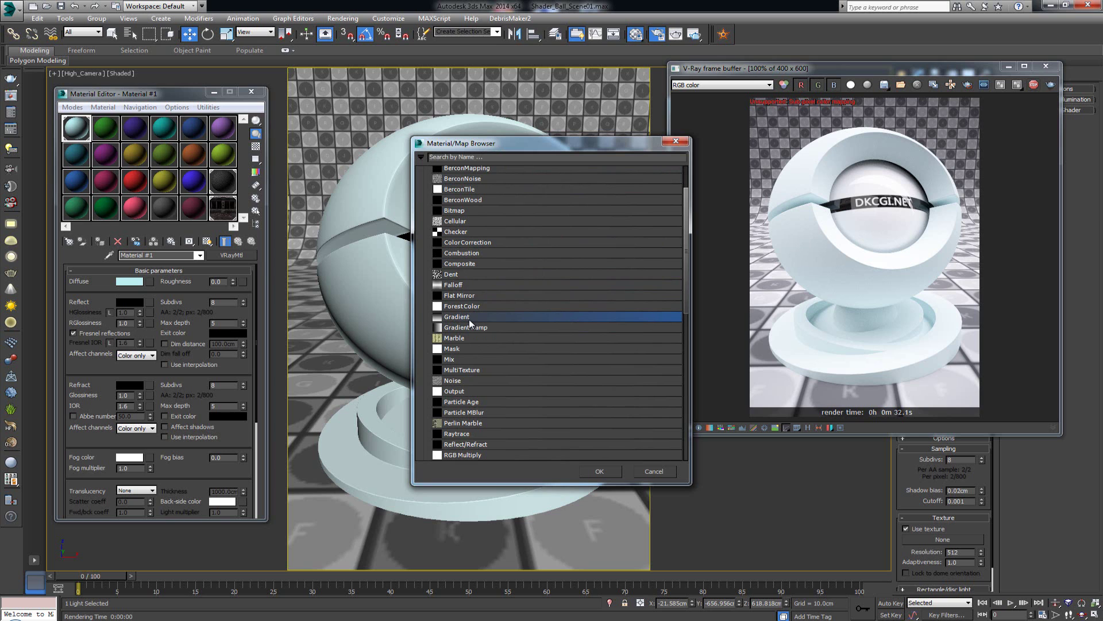
{"action": "double_click", "coordinate": [469, 321]}
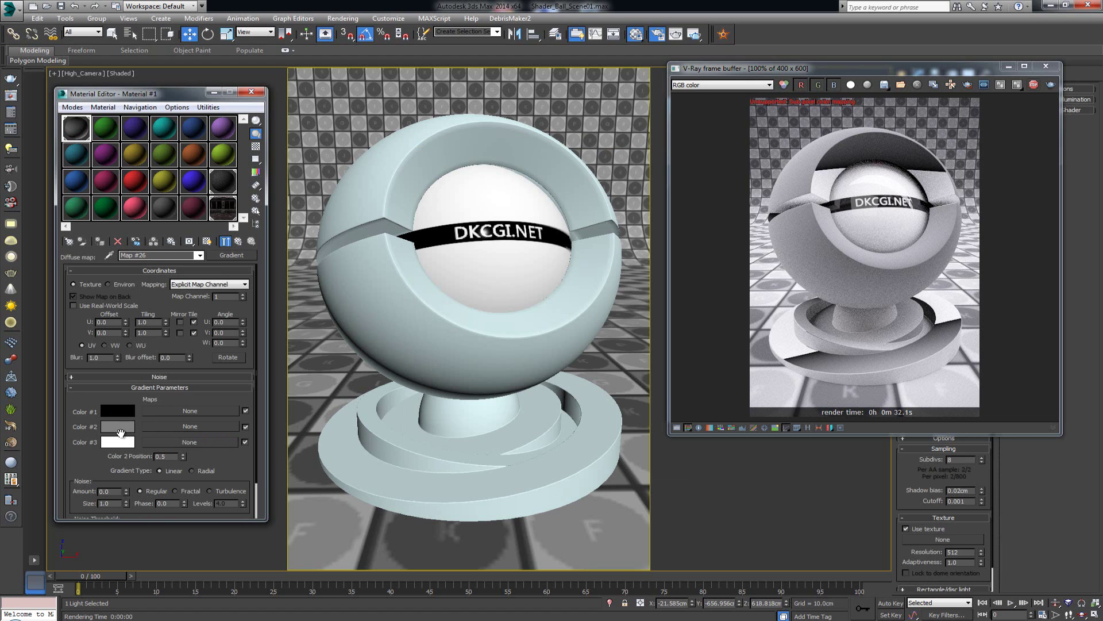
Set Color #1 of the diffuse gradient to red, RGB 252, 0, 0
{"action": "left_click", "coordinate": [122, 409]}
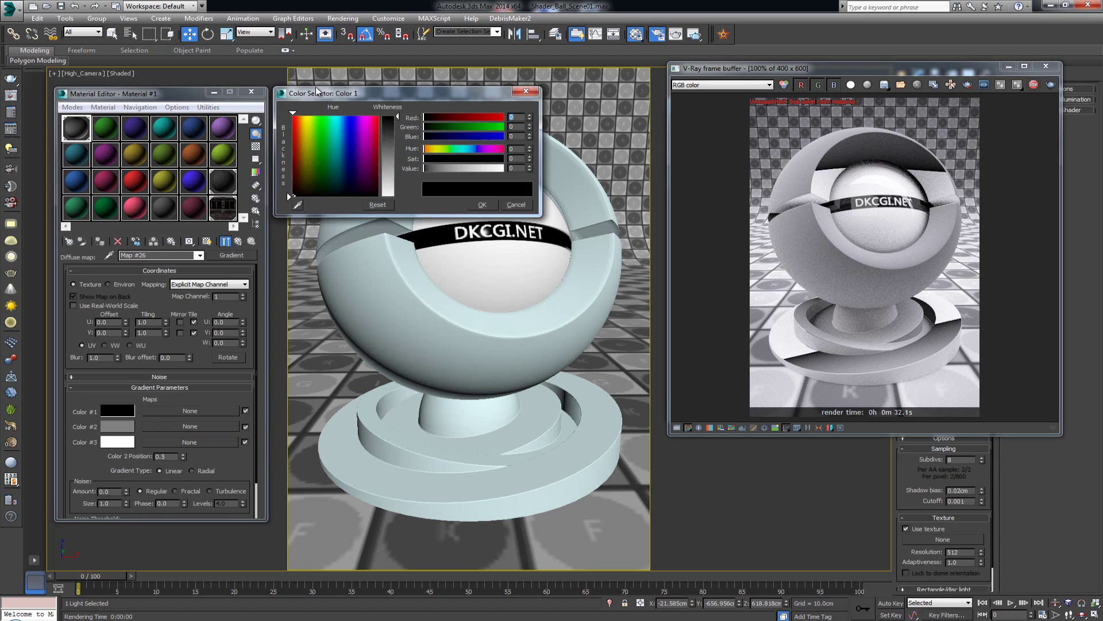
{"action": "left_click", "coordinate": [380, 118]}
{"action": "left_click_drag", "start_coordinate": [379, 118], "coordinate": [292, 115]}
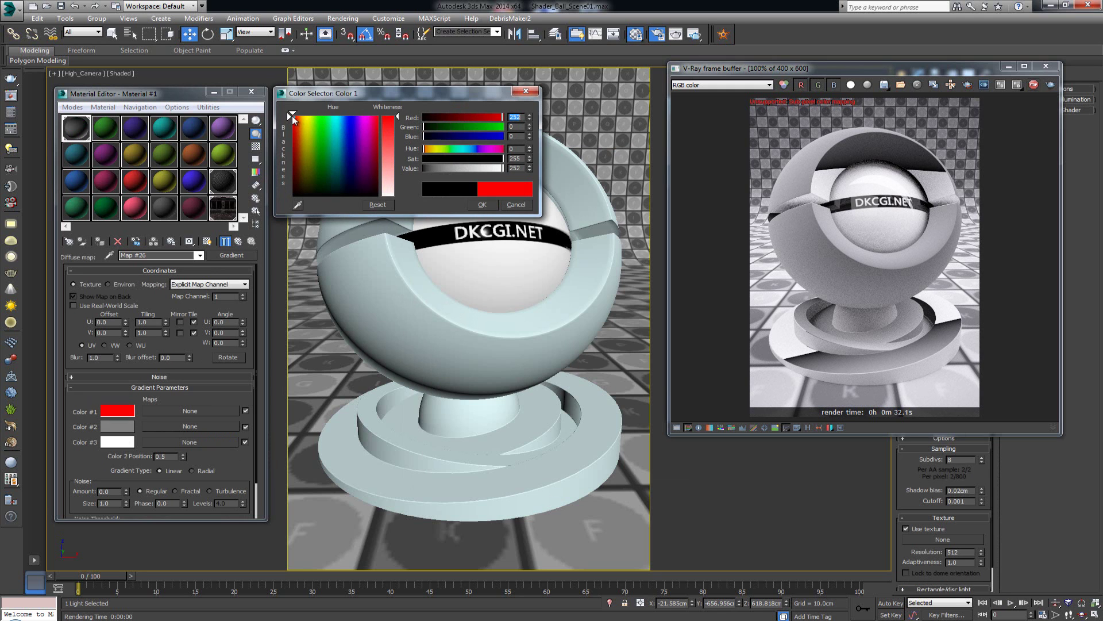
{"action": "left_click", "coordinate": [484, 204]}
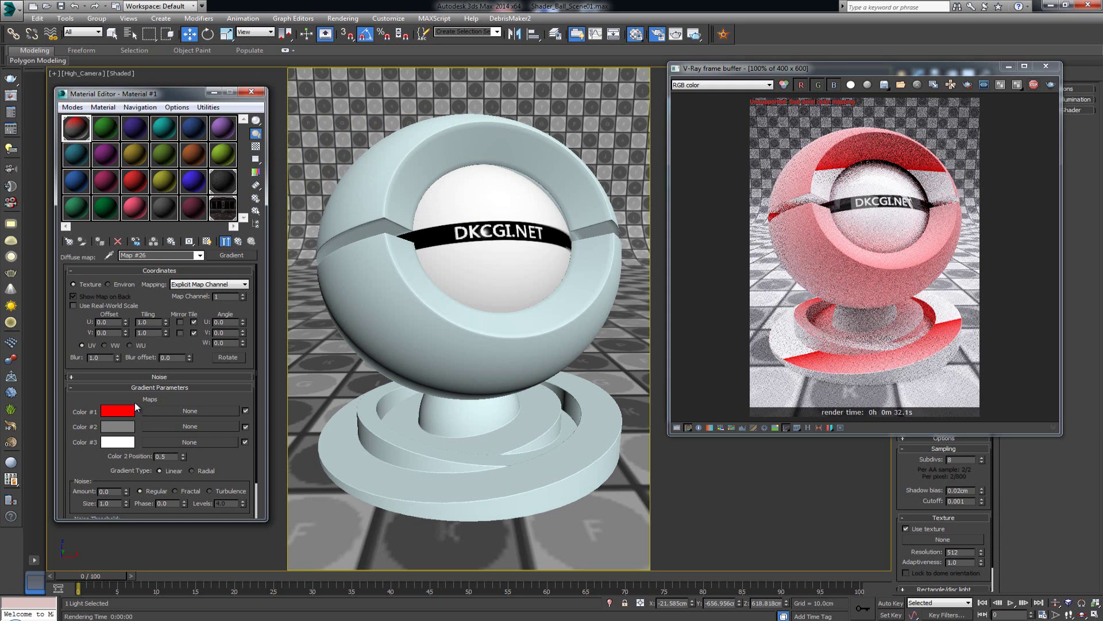
Set the gradient's Color #2 to white and Color #3 to blue, RGB 0, 0, 255
{"action": "left_click", "coordinate": [126, 429]}
{"action": "left_click_drag", "start_coordinate": [395, 183], "coordinate": [397, 196]}
{"action": "left_click", "coordinate": [483, 205]}
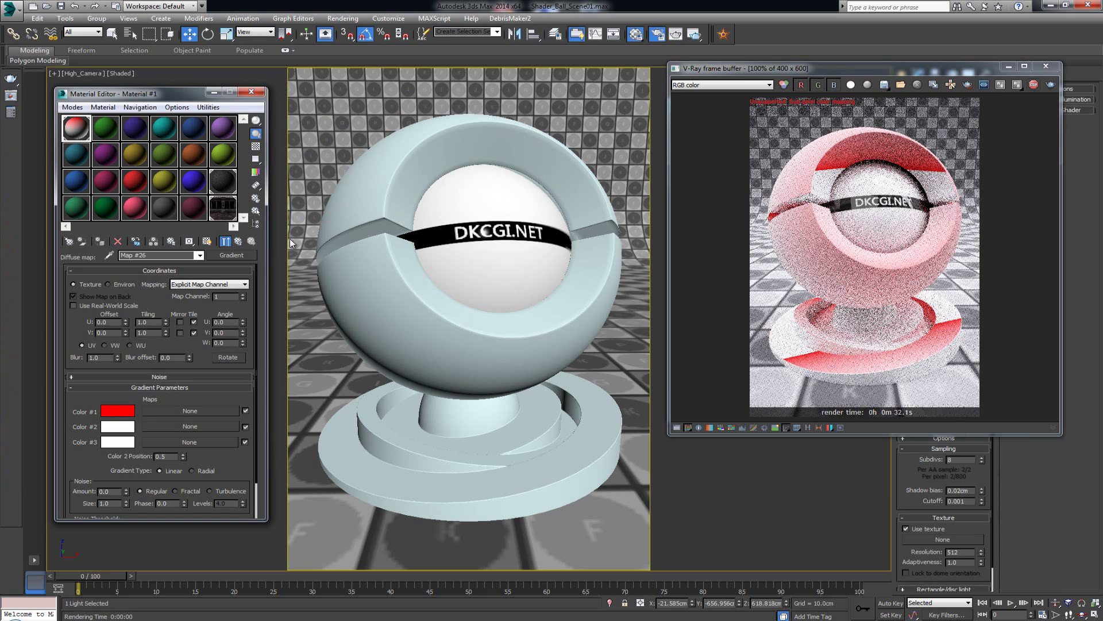
{"action": "left_click", "coordinate": [116, 446]}
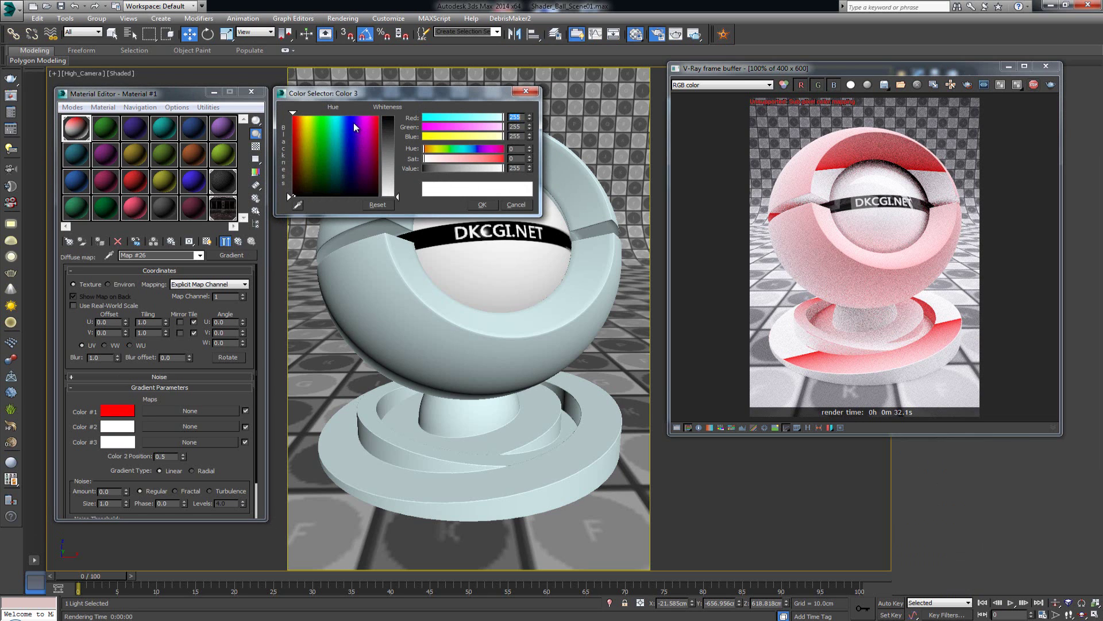
{"action": "left_click_drag", "start_coordinate": [389, 126], "coordinate": [389, 116]}
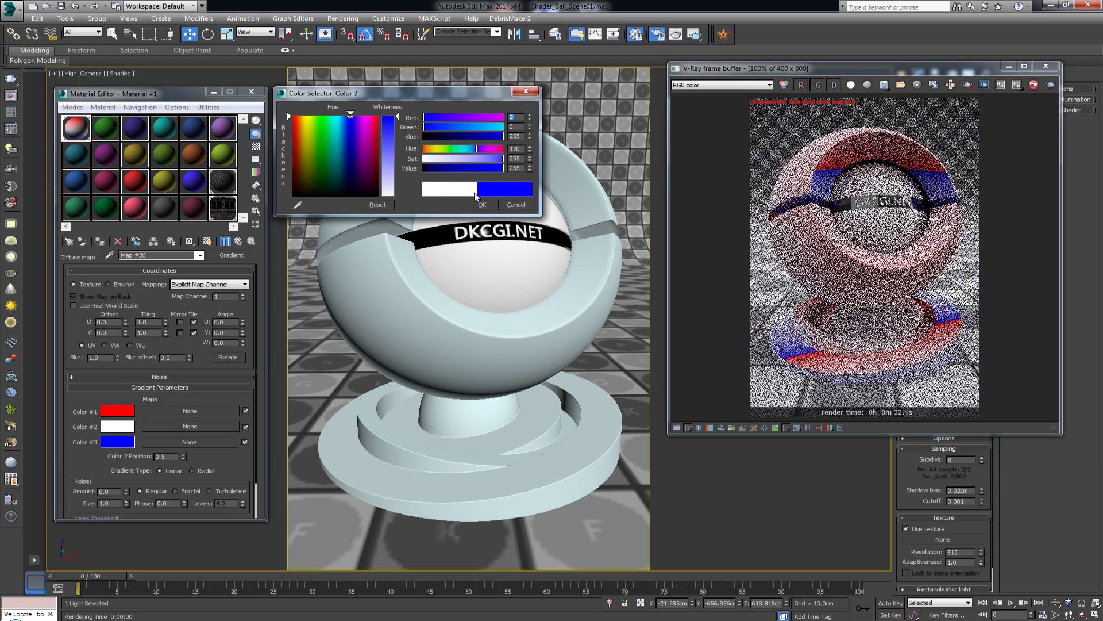
{"action": "left_click", "coordinate": [483, 206]}
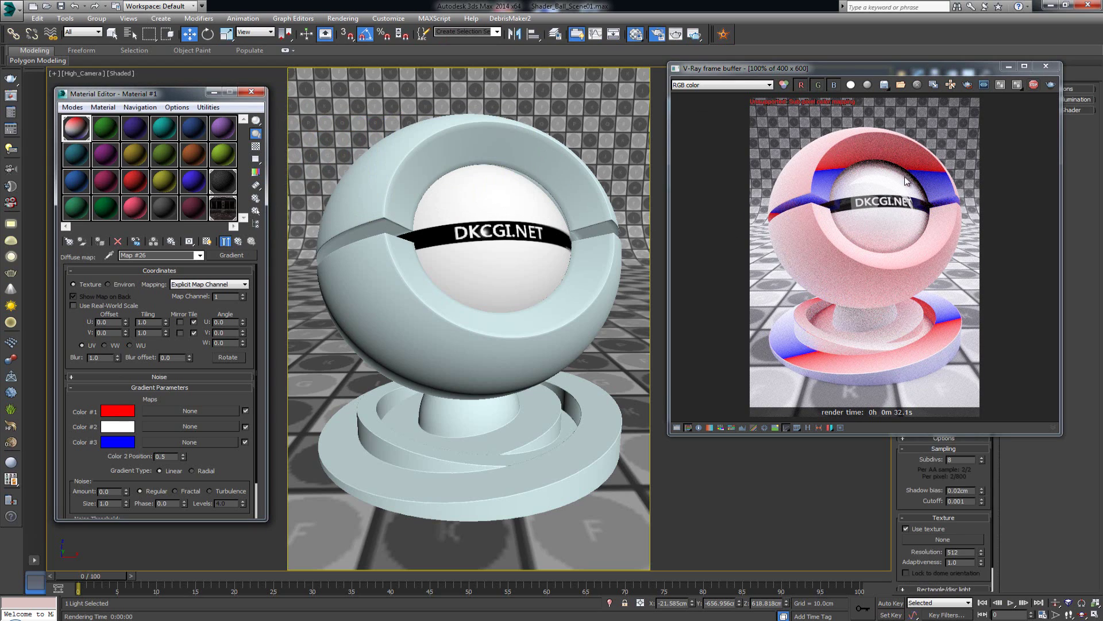
Enable both UVW Map modifiers on the shader ball's outer Ball object
{"action": "mouse_move", "coordinate": [918, 71]}
{"action": "left_mouse_down"}
{"action": "mouse_move", "coordinate": [927, 88]}
{"action": "mouse_move", "coordinate": [908, 121]}
{"action": "mouse_move", "coordinate": [905, 78]}
{"action": "left_mouse_up"}
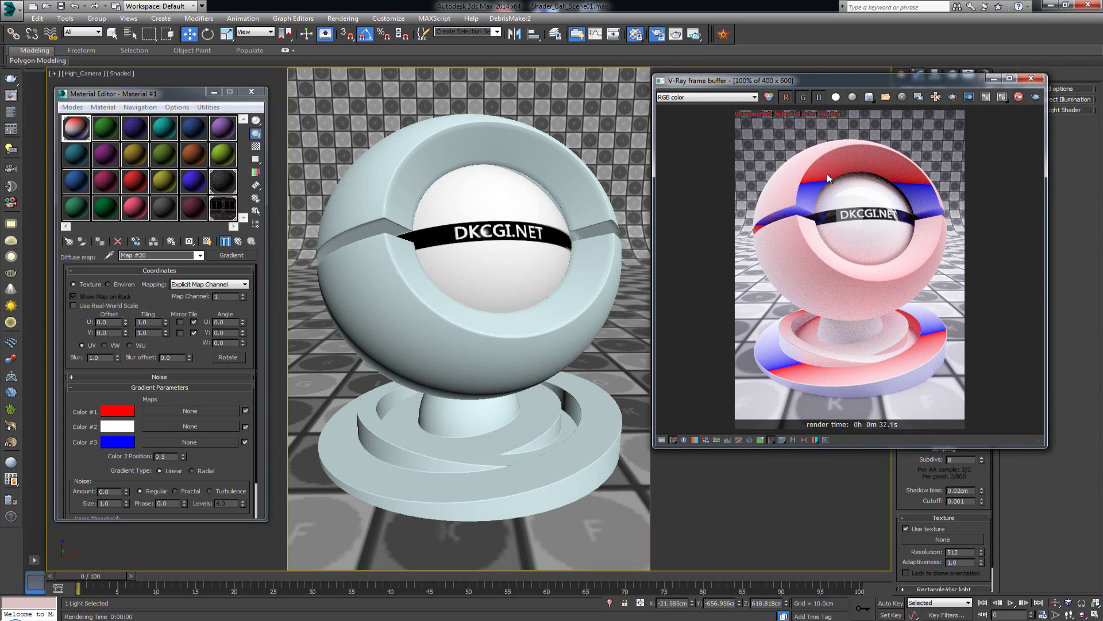
{"action": "left_click_drag", "start_coordinate": [881, 82], "coordinate": [874, 197]}
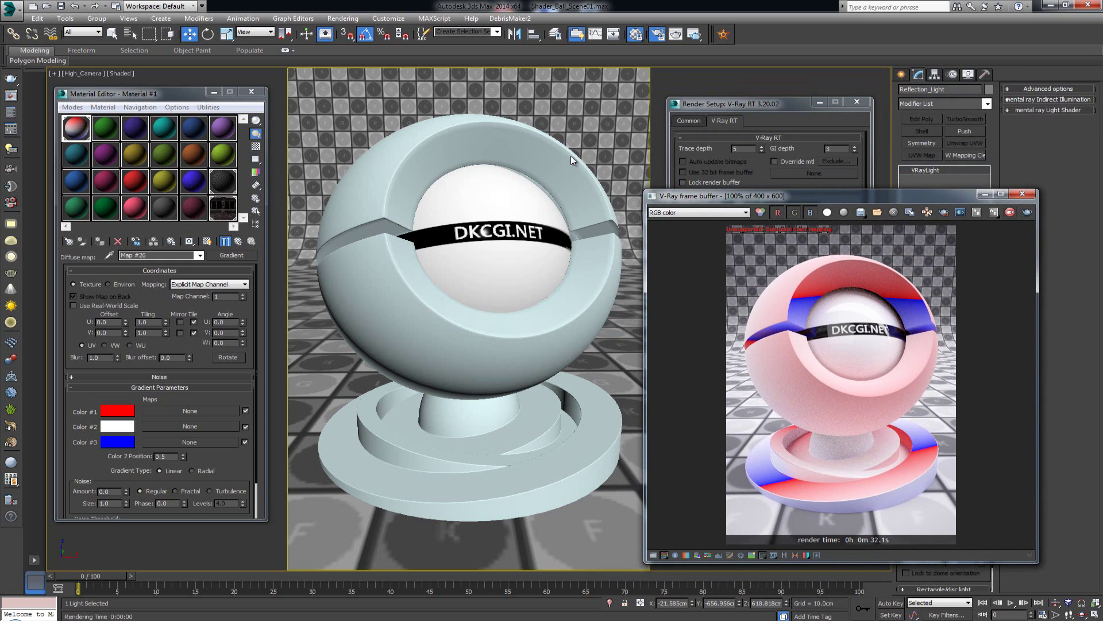
{"action": "left_click", "coordinate": [520, 146]}
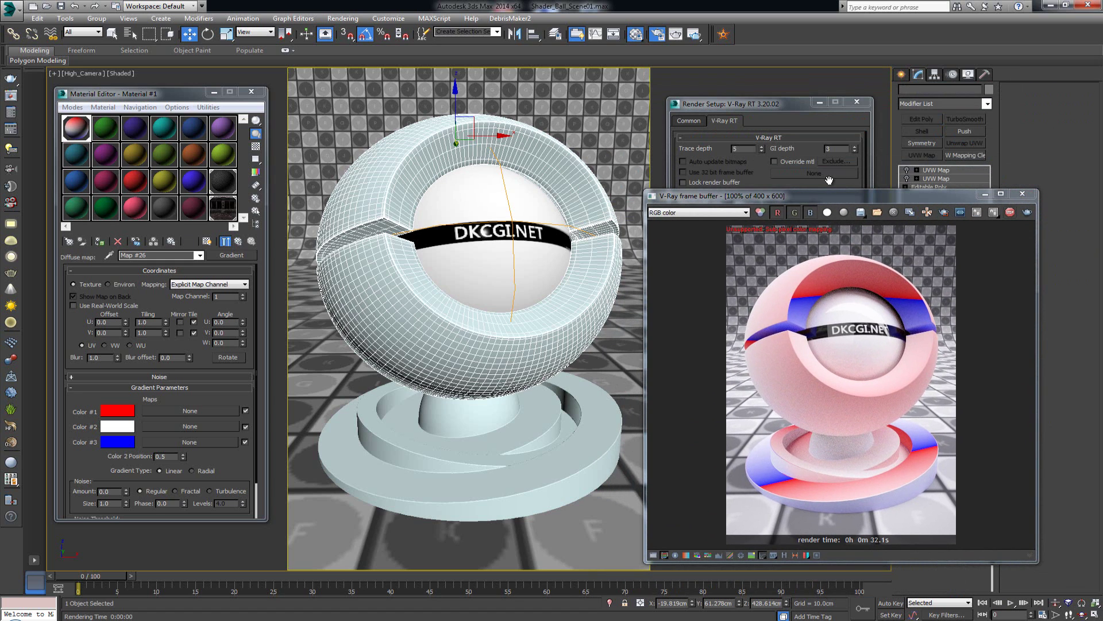
{"action": "left_click_drag", "start_coordinate": [912, 195], "coordinate": [736, 220]}
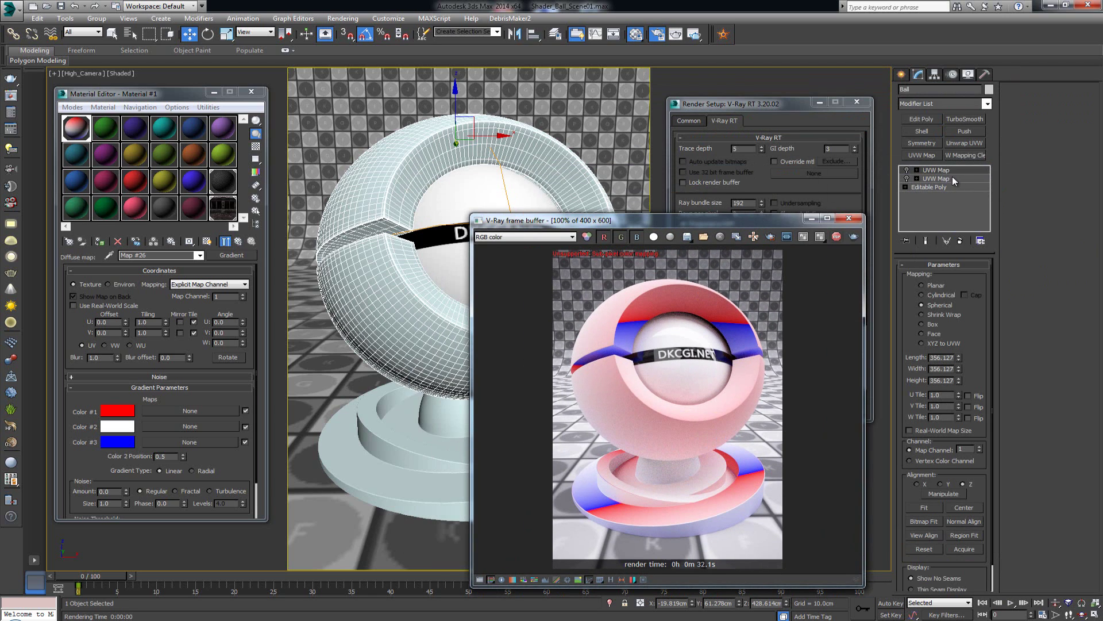
{"action": "left_click", "coordinate": [907, 179]}
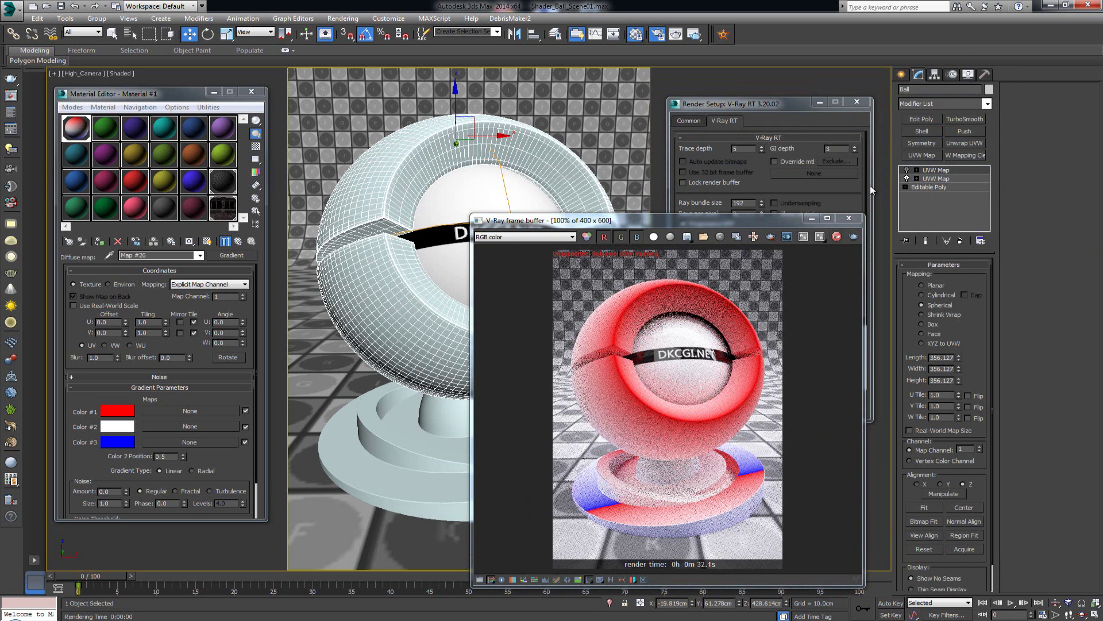
{"action": "left_click", "coordinate": [907, 170]}
{"action": "left_click", "coordinate": [908, 170]}
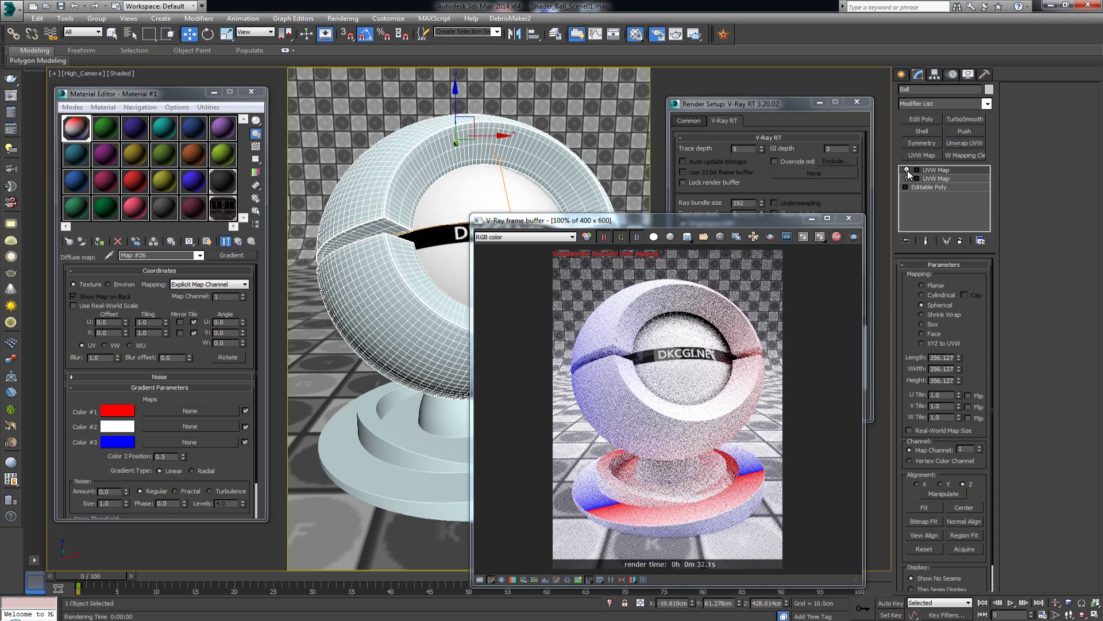
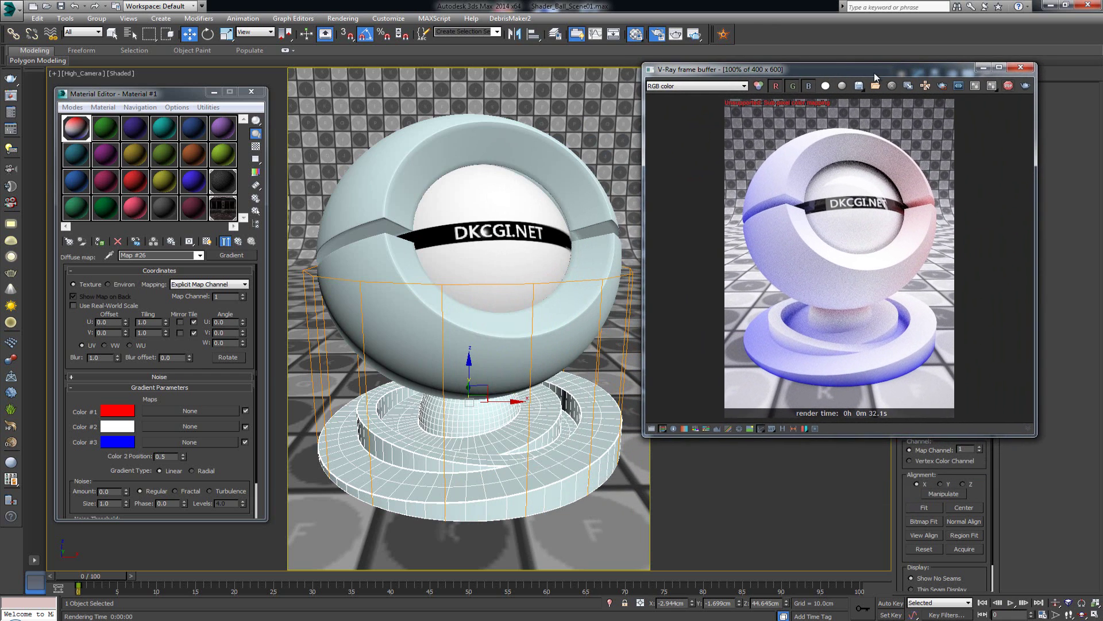
Return to the main parameters of Material #1 and clear the Gradient map from its diffuse channel
{"action": "left_click", "coordinate": [504, 160]}
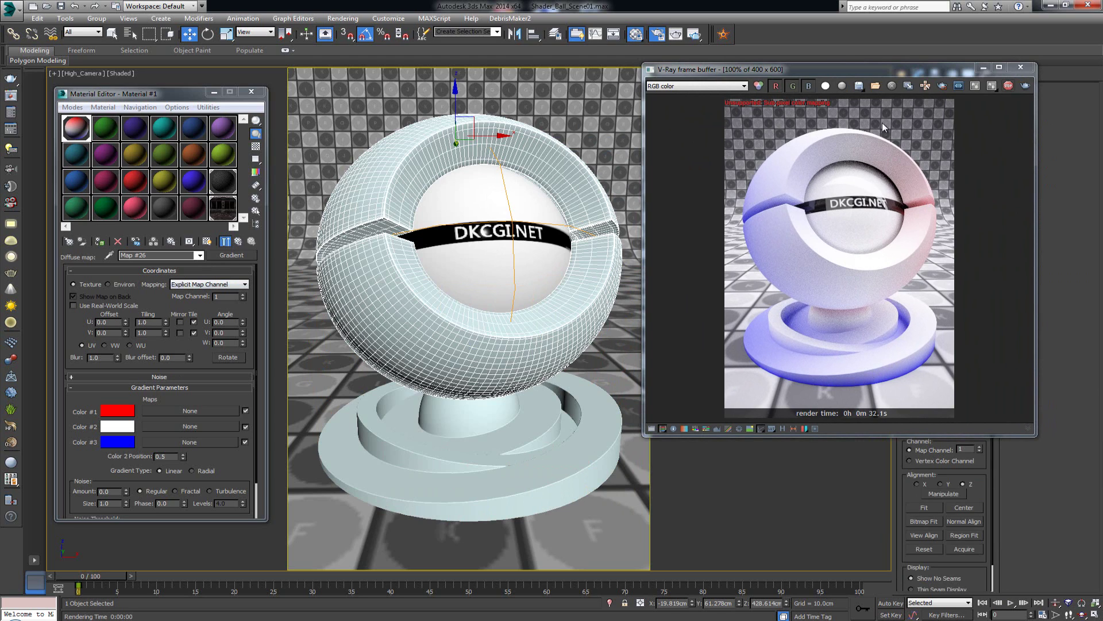
{"action": "left_click", "coordinate": [239, 242]}
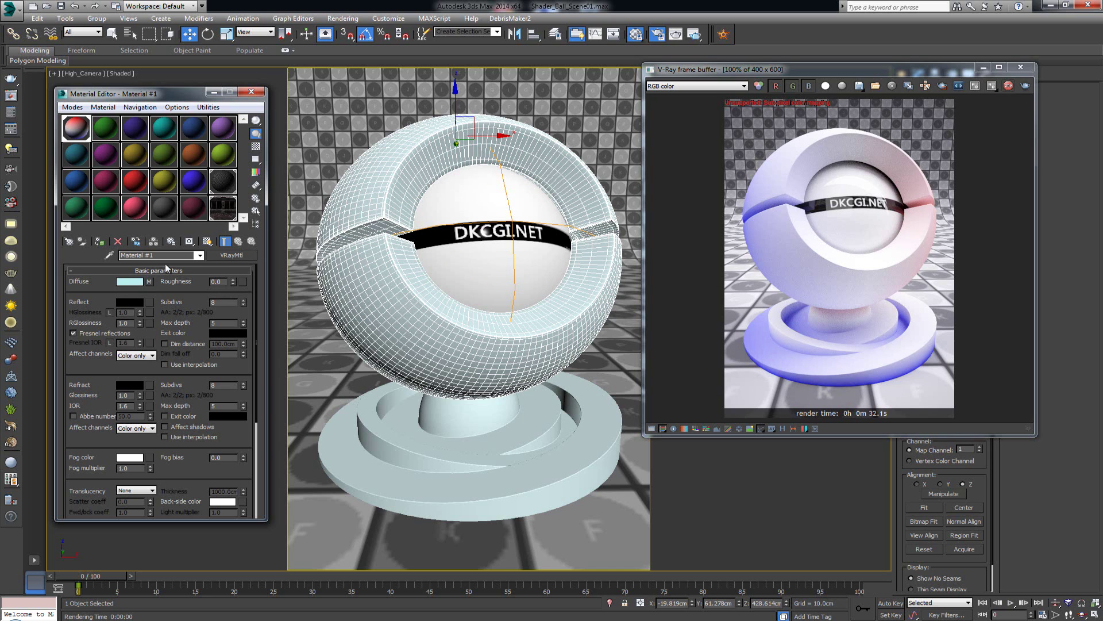
{"action": "mouse_move", "coordinate": [819, 70]}
{"action": "left_mouse_down"}
{"action": "mouse_move", "coordinate": [777, 127]}
{"action": "mouse_move", "coordinate": [773, 190]}
{"action": "mouse_move", "coordinate": [779, 103]}
{"action": "mouse_move", "coordinate": [831, 81]}
{"action": "left_mouse_up"}
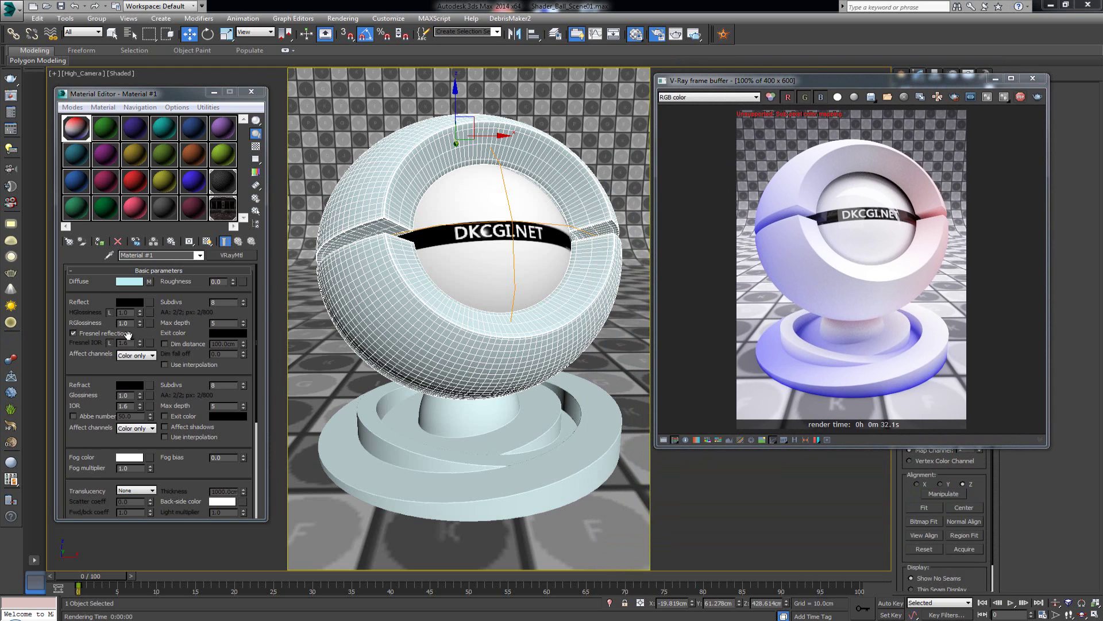
{"action": "right_click", "coordinate": [150, 281]}
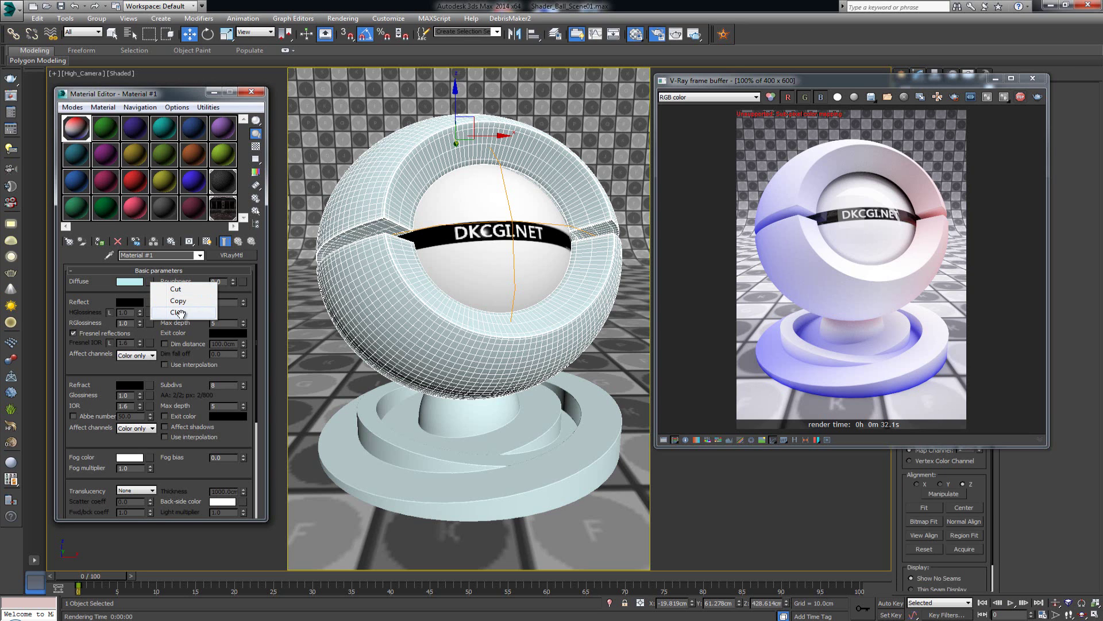
{"action": "left_click", "coordinate": [179, 312]}
Set the diffuse color of Material #1 to near-black, RGB 8, 8, 8, and deselect the ball
{"action": "left_click", "coordinate": [129, 282]}
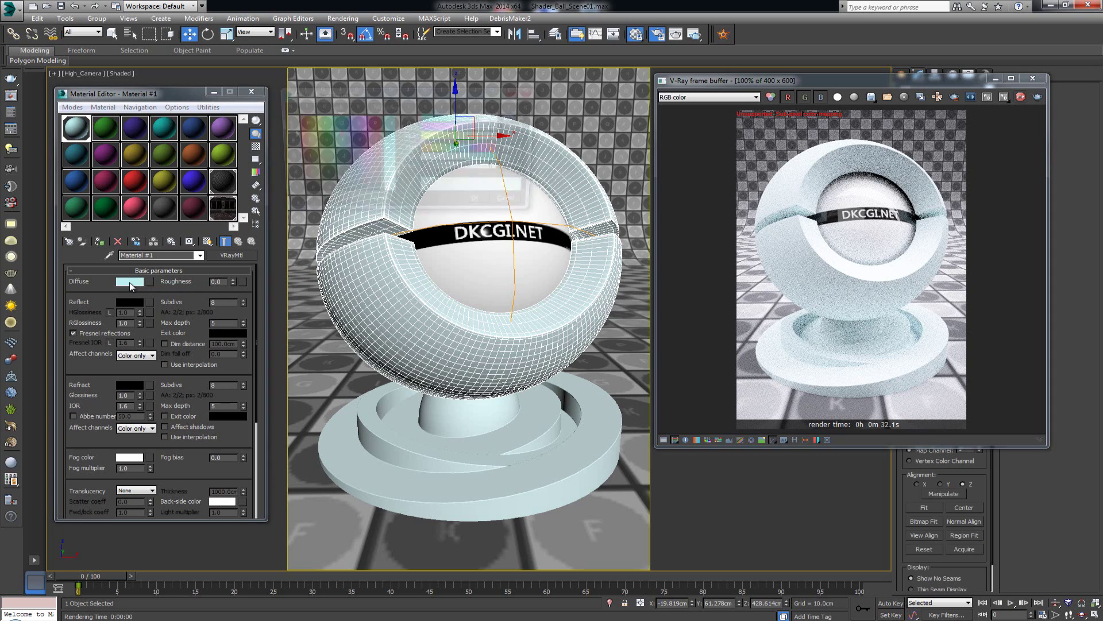
{"action": "left_click_drag", "start_coordinate": [297, 175], "coordinate": [288, 191]}
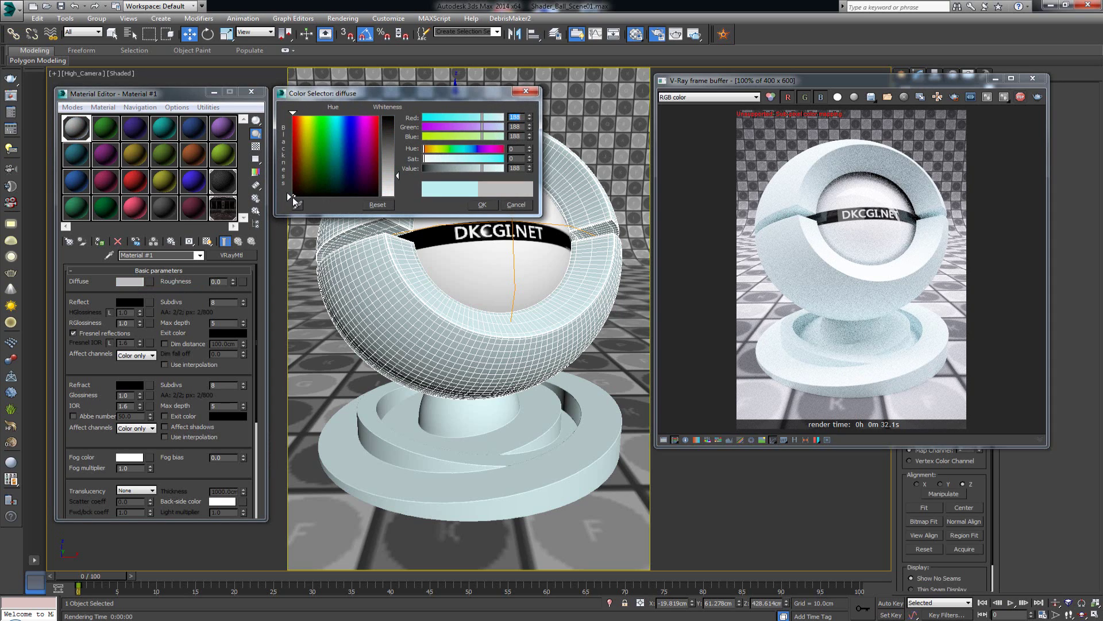
{"action": "left_click_drag", "start_coordinate": [395, 125], "coordinate": [396, 118]}
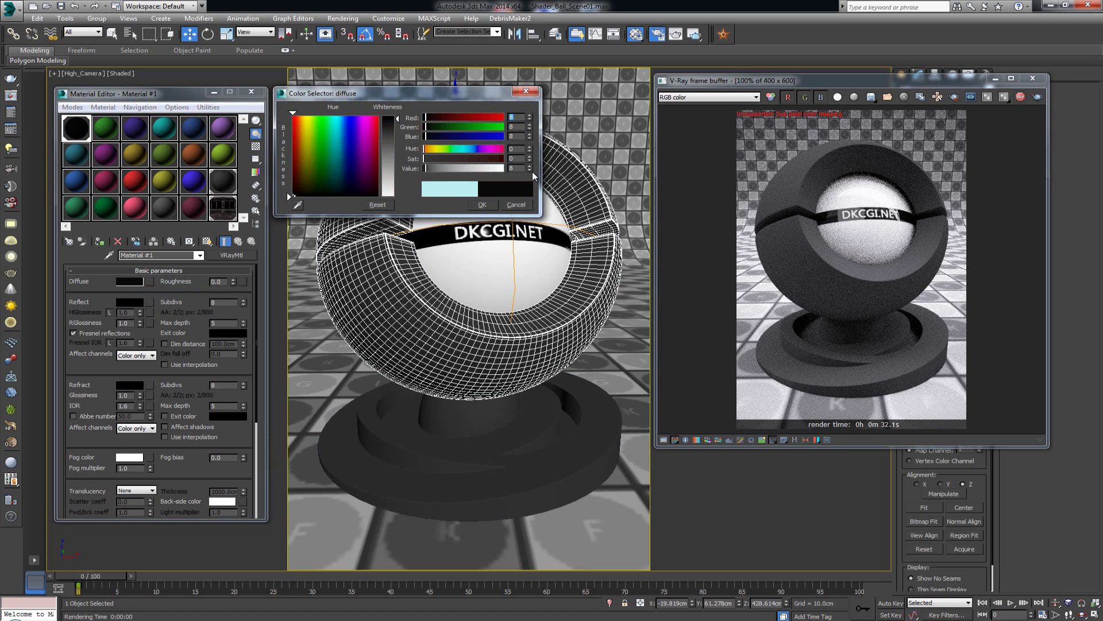
{"action": "left_click", "coordinate": [494, 204]}
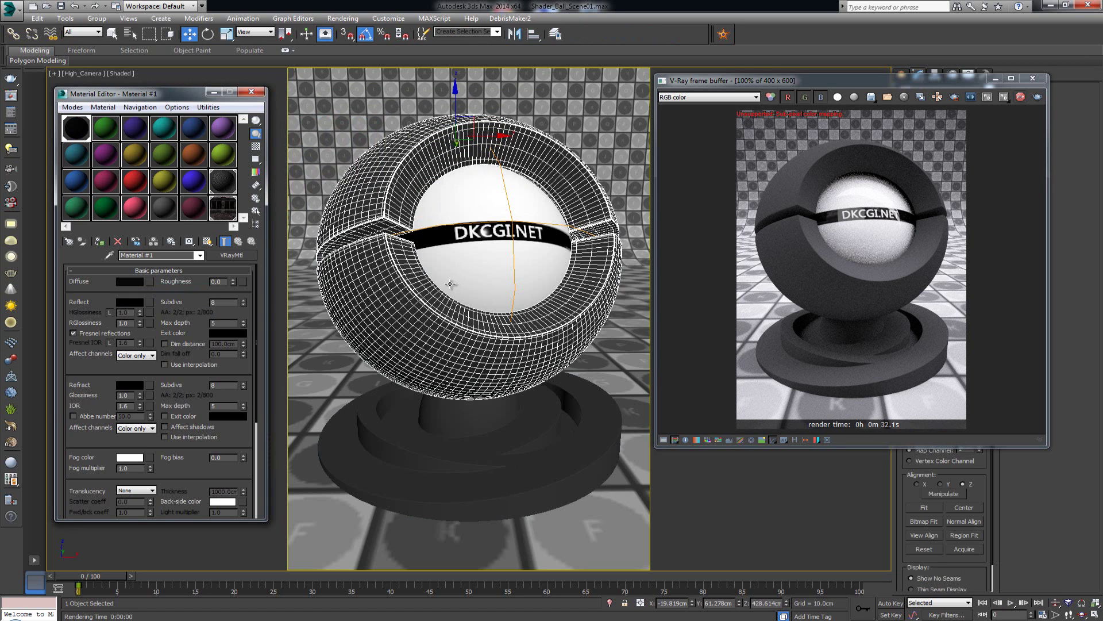
{"action": "left_click", "coordinate": [626, 293]}
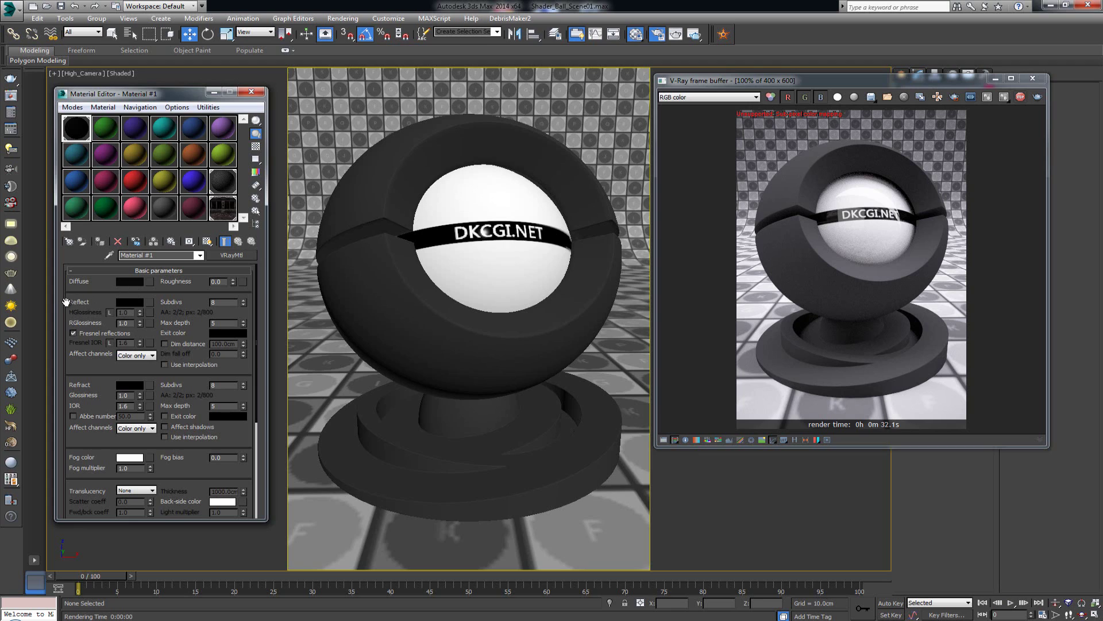
Set the reflection color of Material #1 to pure white, RGB 255, 255, 255
{"action": "left_click", "coordinate": [128, 302]}
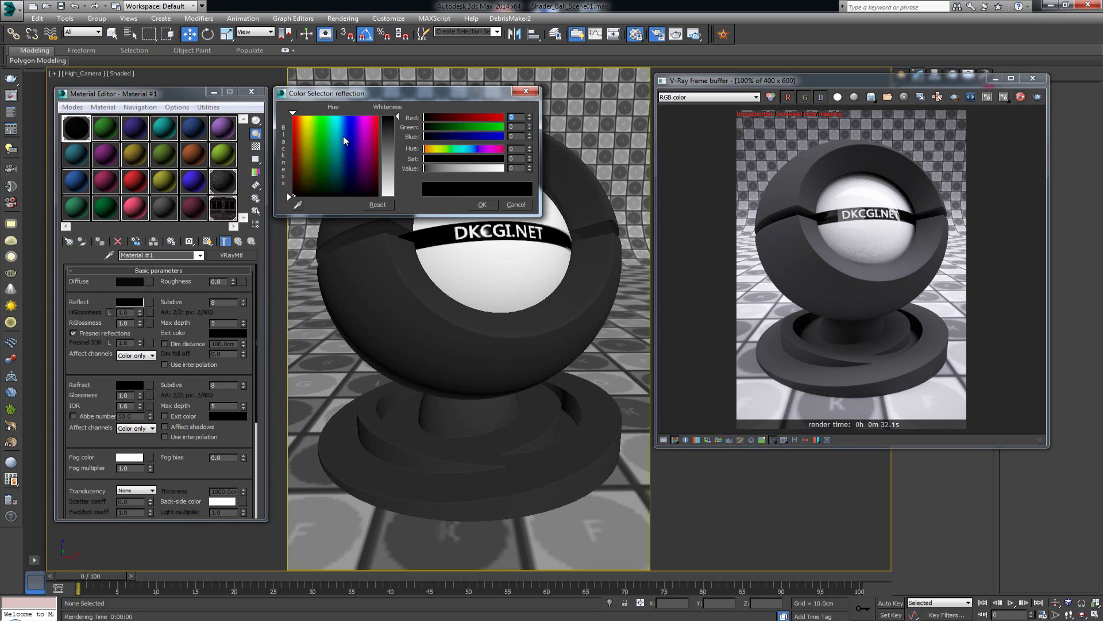
{"action": "left_click_drag", "start_coordinate": [384, 99], "coordinate": [402, 103]}
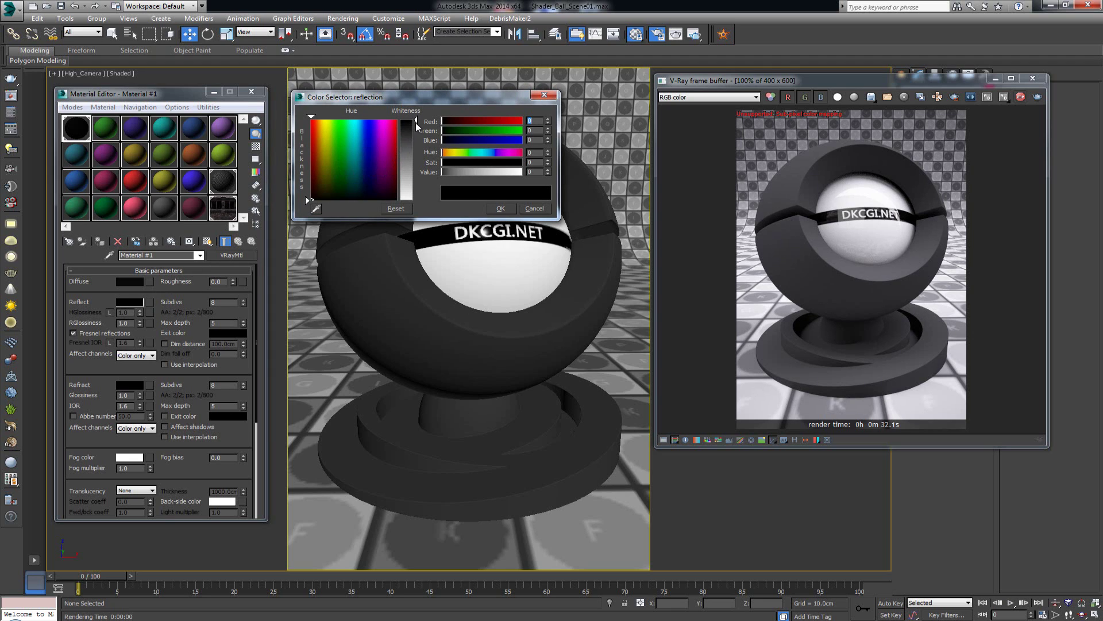
{"action": "mouse_move", "coordinate": [416, 121]}
{"action": "left_mouse_down"}
{"action": "mouse_move", "coordinate": [405, 194]}
{"action": "mouse_move", "coordinate": [412, 119]}
{"action": "left_mouse_up"}
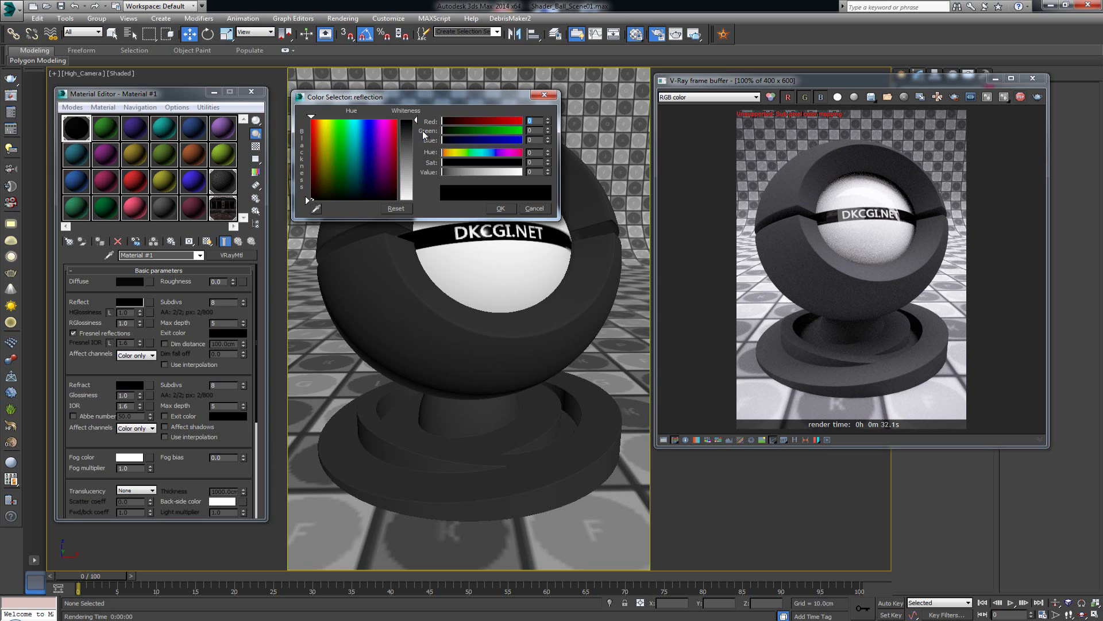
{"action": "left_click_drag", "start_coordinate": [416, 119], "coordinate": [414, 202]}
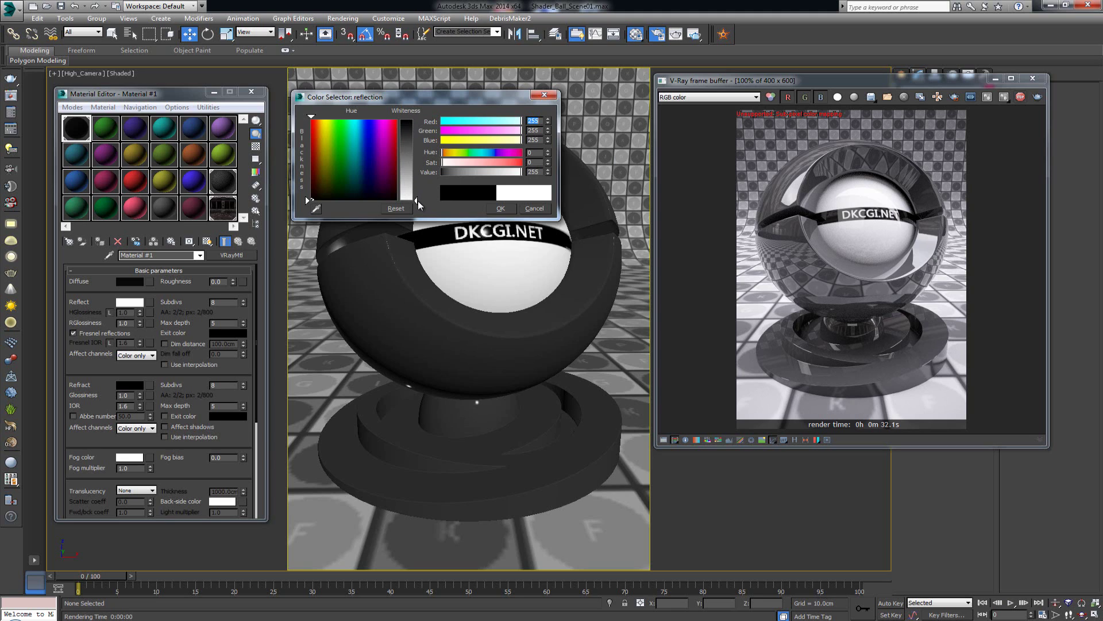
{"action": "mouse_move", "coordinate": [417, 201]}
{"action": "left_mouse_down"}
{"action": "mouse_move", "coordinate": [422, 154]}
{"action": "mouse_move", "coordinate": [415, 204]}
{"action": "left_mouse_up"}
{"action": "left_click", "coordinate": [535, 171]}
{"action": "left_click_drag", "start_coordinate": [548, 175], "coordinate": [548, 178]}
{"action": "left_click", "coordinate": [503, 207]}
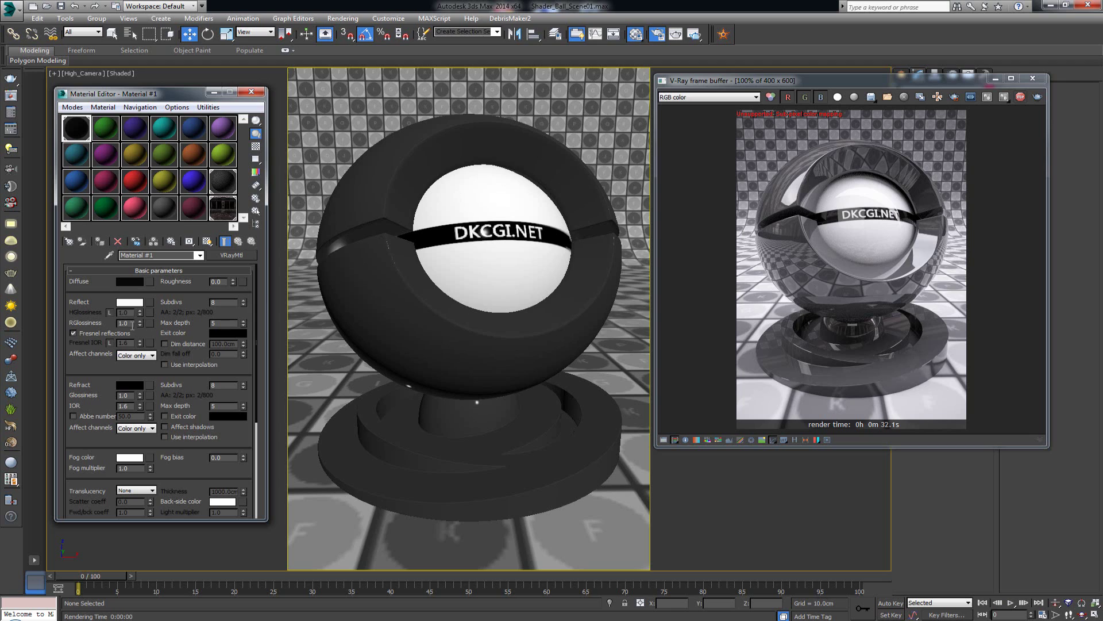
Lower the reflection glossiness of Material #1 to 0.9, followed by 0.8, to compare the blurred reflections
{"action": "left_click_drag", "start_coordinate": [129, 324], "coordinate": [119, 324]}
{"action": "type", "text": "0.9"}
{"action": "key", "text": "Return"}
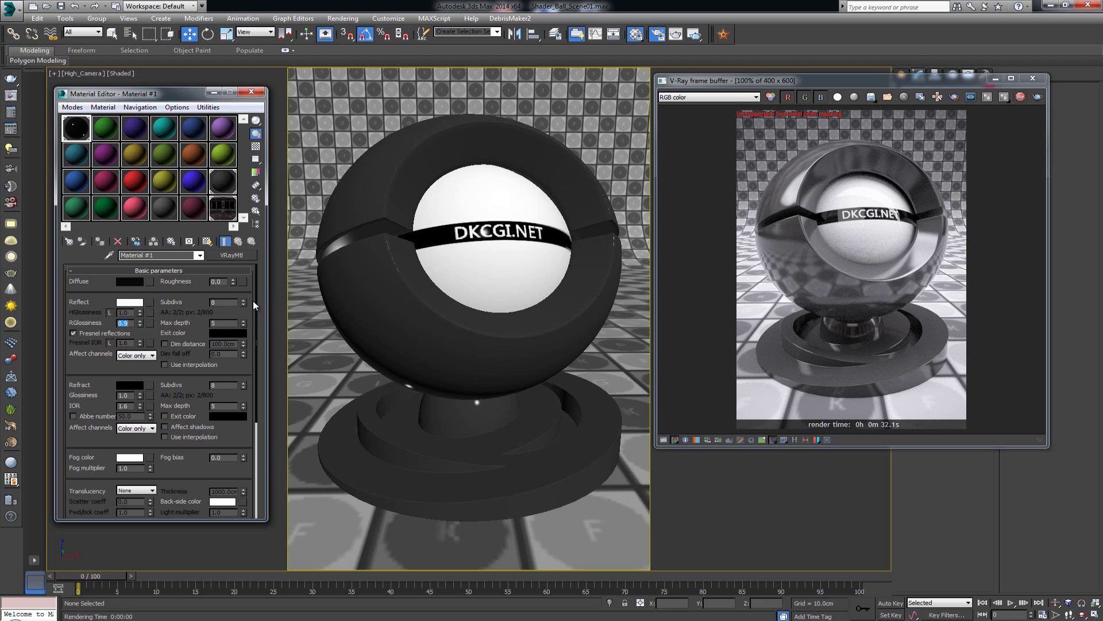
{"action": "left_click", "coordinate": [125, 323]}
{"action": "key", "text": "Return"}
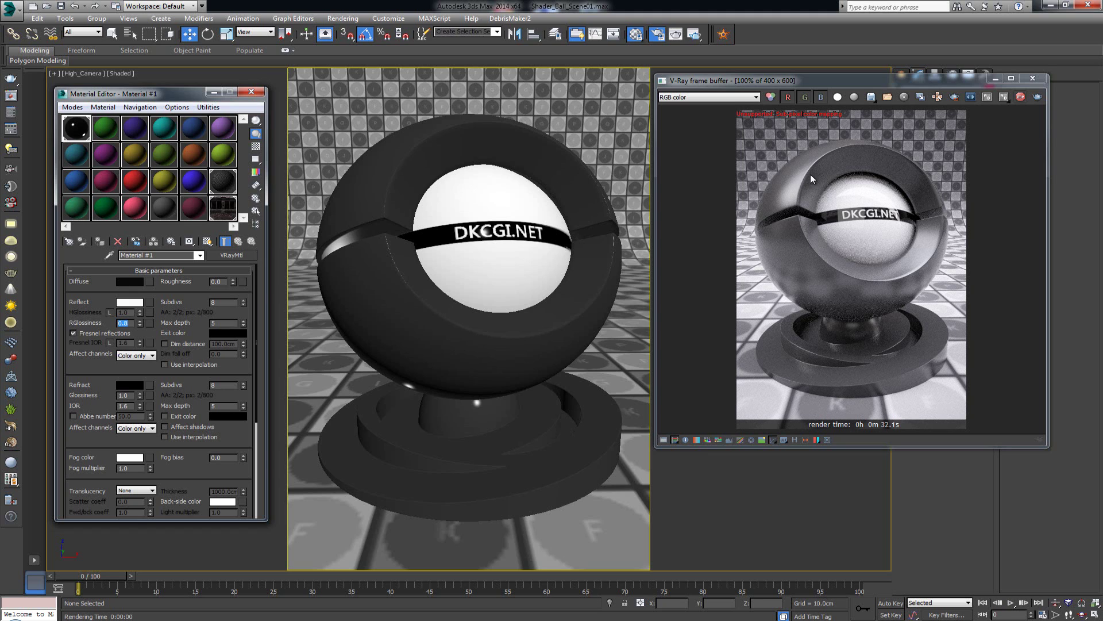
Try a reflection glossiness of 0.5 on Material #1
{"action": "left_click", "coordinate": [128, 325]}
{"action": "key", "text": "Return"}
{"action": "type", "text": "5"}
{"action": "key", "text": "Return"}
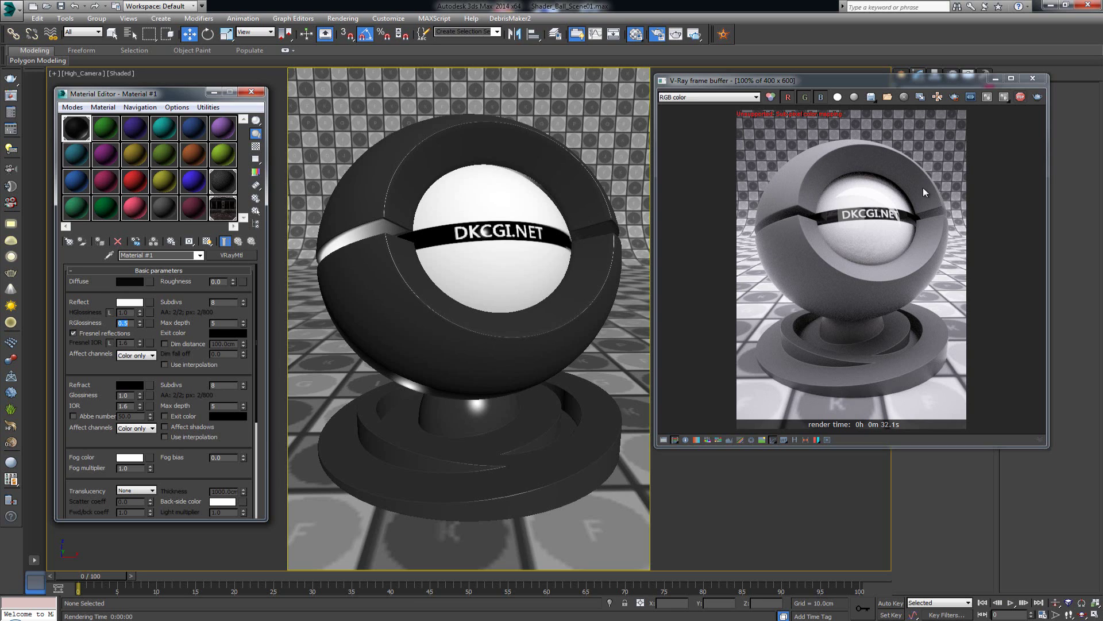
Try reflection glossiness values of 0.6 and 0.7 on Material #1
{"action": "left_click", "coordinate": [131, 323]}
{"action": "left_click_drag", "start_coordinate": [118, 322], "coordinate": [123, 322]}
{"action": "left_click", "coordinate": [131, 323]}
{"action": "type", "text": "6"}
{"action": "key", "text": "Return"}
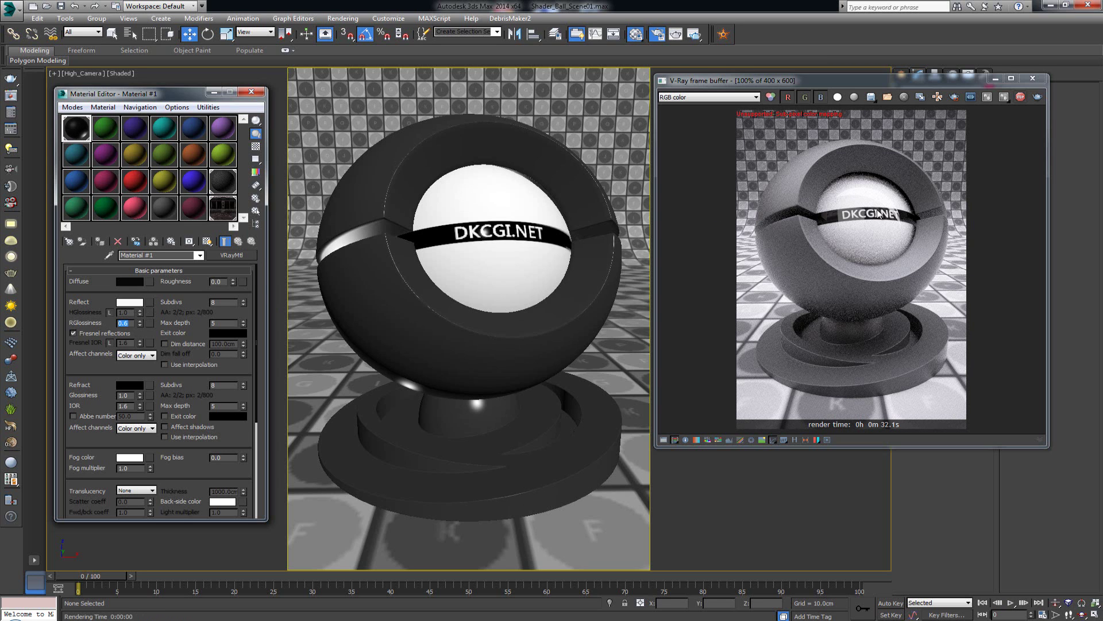
{"action": "left_click", "coordinate": [130, 323]}
{"action": "type", "text": "7"}
{"action": "key", "text": "Return"}
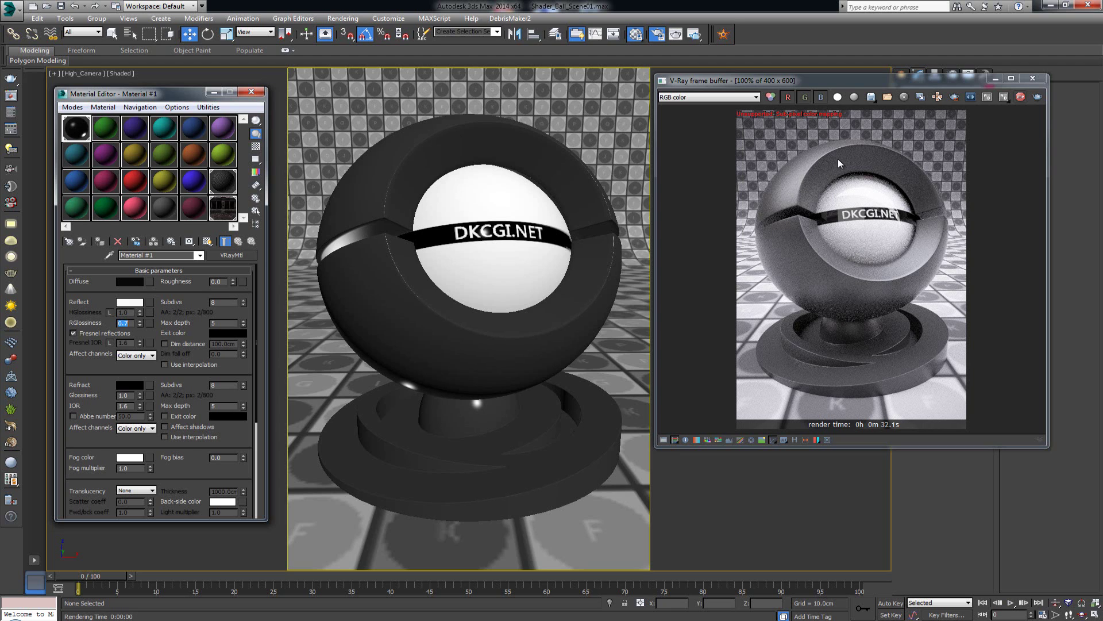
Set the reflection glossiness of Material #1 to 0.9
{"action": "left_click", "coordinate": [131, 324]}
{"action": "left_click_drag", "start_coordinate": [123, 323], "coordinate": [133, 325]}
{"action": "key", "text": "Return"}
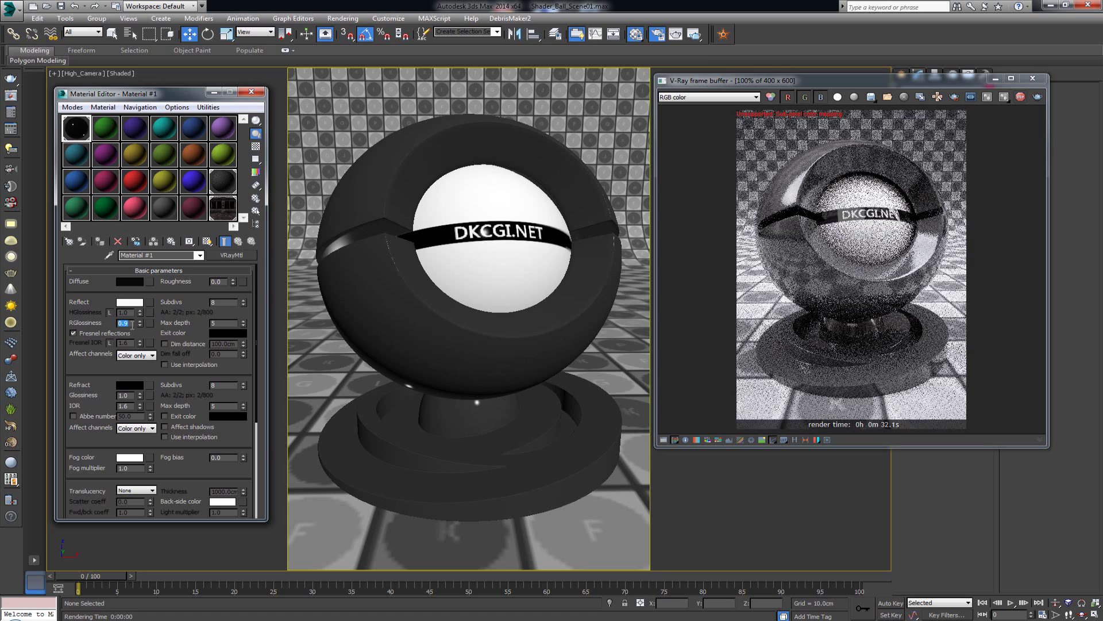
Switch Fresnel reflections off and back on to compare the material with and without them
{"action": "left_click", "coordinate": [102, 333]}
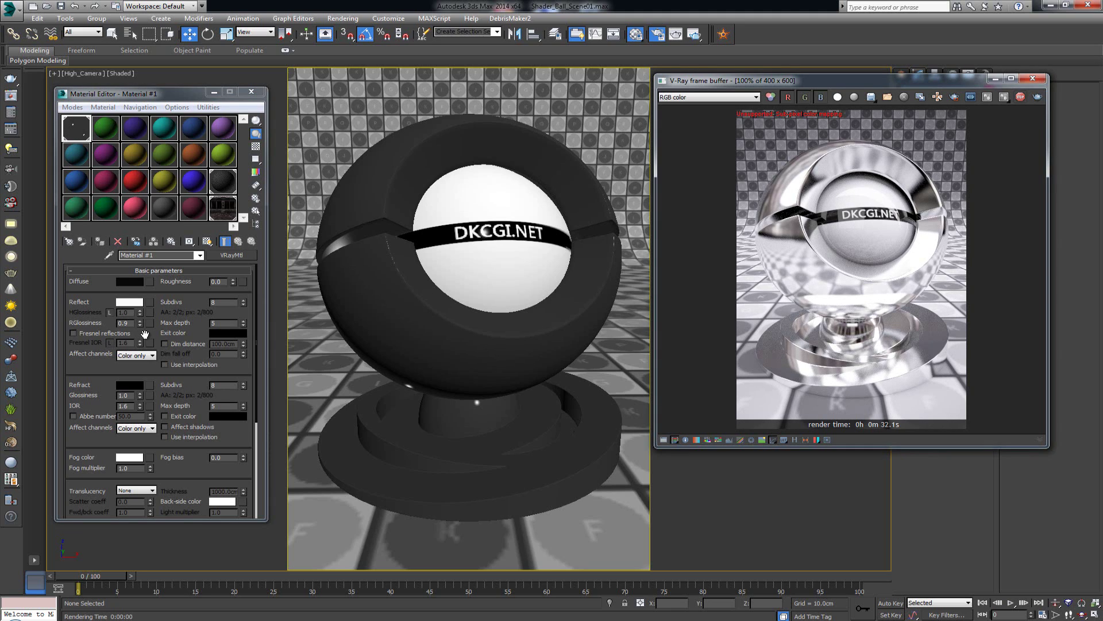
{"action": "left_click", "coordinate": [102, 334]}
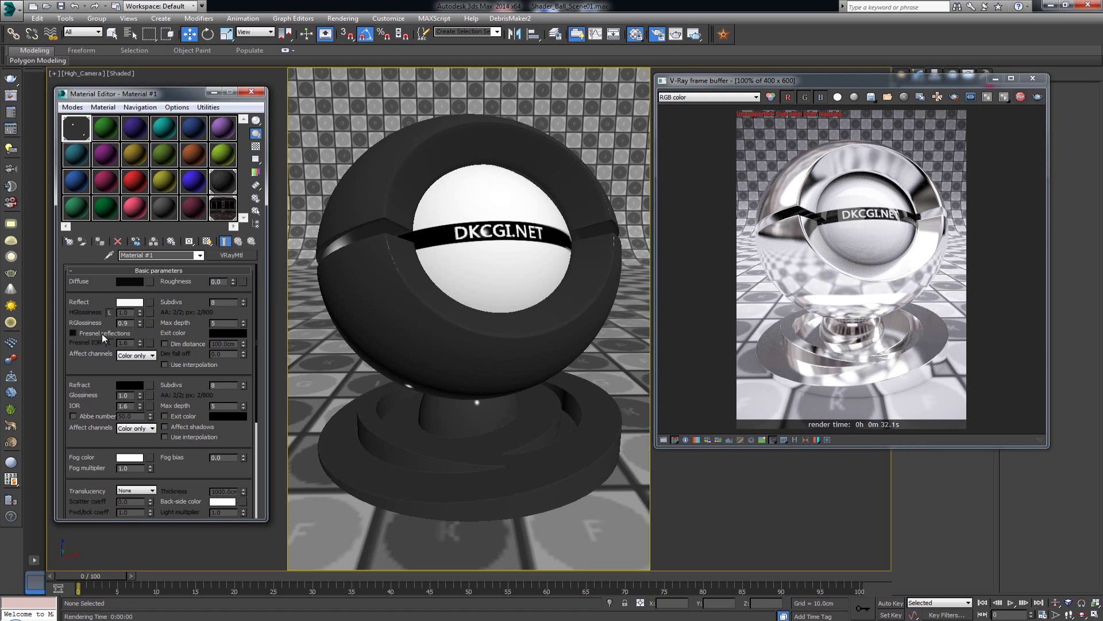
{"action": "left_click", "coordinate": [102, 333]}
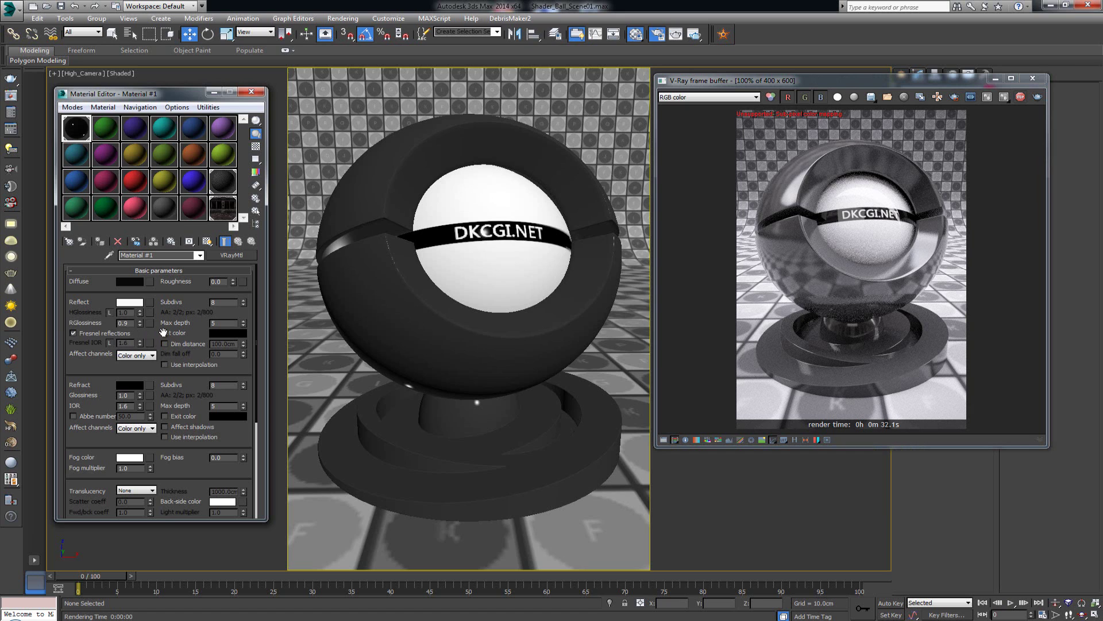
Unlock the Fresnel IOR of Material #1 from the refraction IOR and set it to 1.5
{"action": "left_click", "coordinate": [110, 343]}
{"action": "double_click", "coordinate": [125, 343]}
{"action": "left_click", "coordinate": [132, 344]}
{"action": "double_click", "coordinate": [130, 343]}
{"action": "type", "text": "1.5"}
{"action": "key", "text": "Return"}
Try Fresnel IOR values of 1.2, 1, 1.1 and 2 on Material #1
{"action": "type", "text": "1.2"}
{"action": "key", "text": "Return"}
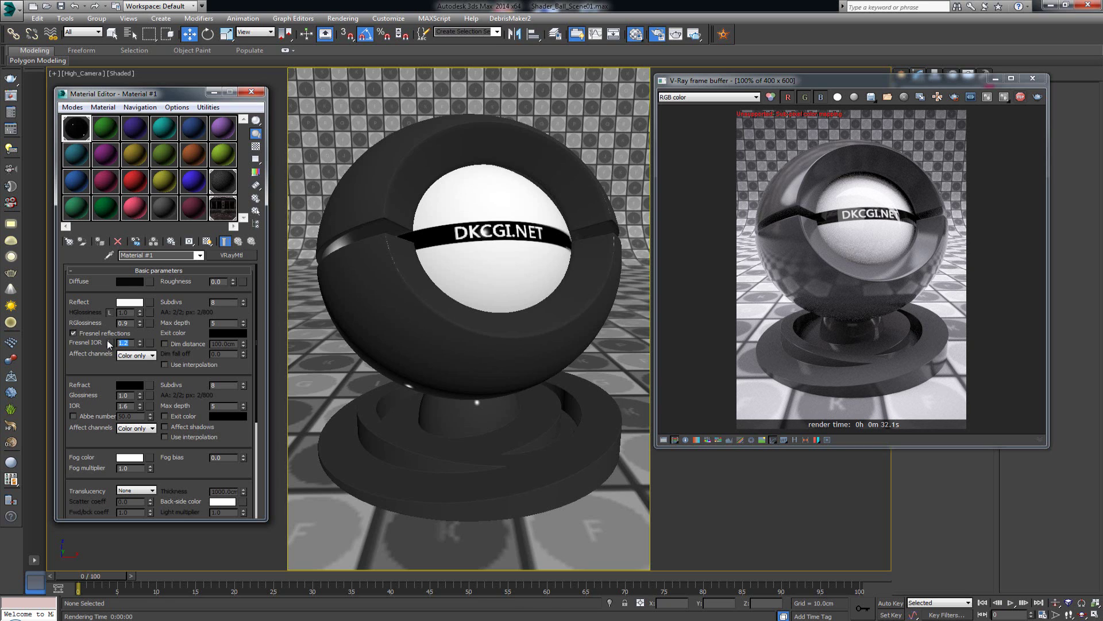
{"action": "type", "text": "1"}
{"action": "key", "text": "Return"}
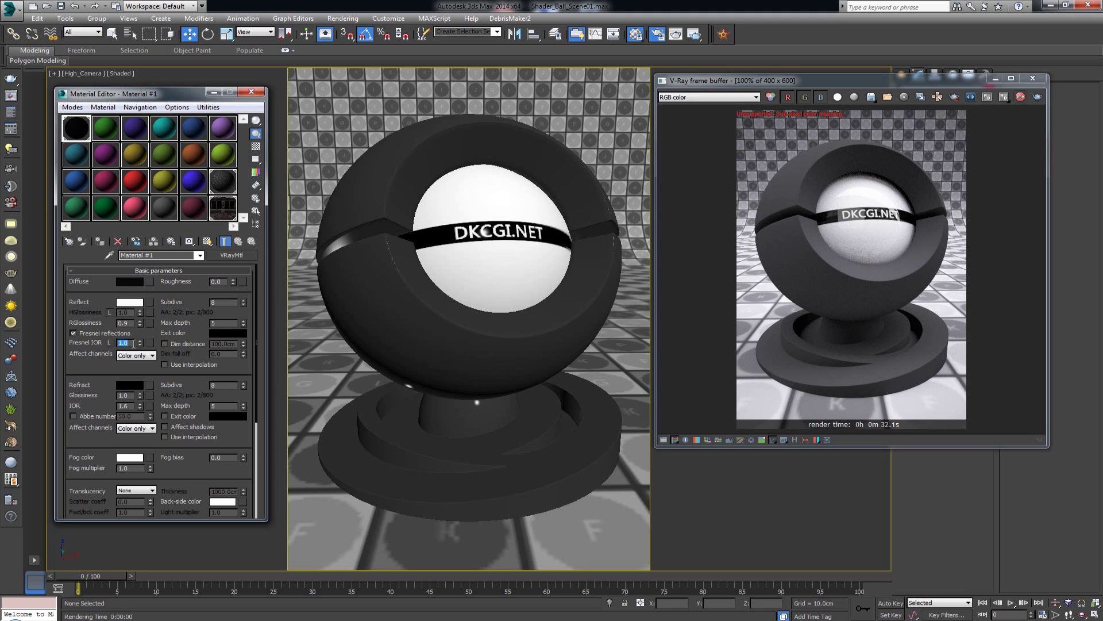
{"action": "type", "text": "1.1"}
{"action": "key", "text": "Return"}
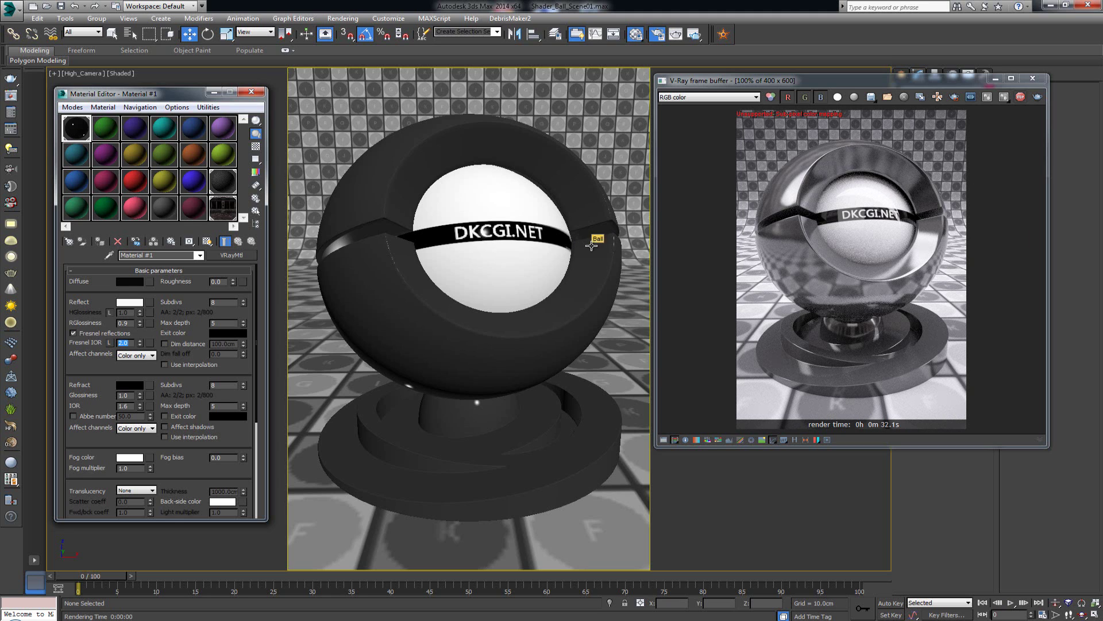
Raise the Fresnel IOR of Material #1 to 4 and finally to 50 for a chrome-like reflection
{"action": "type", "text": "4"}
{"action": "key", "text": "Return"}
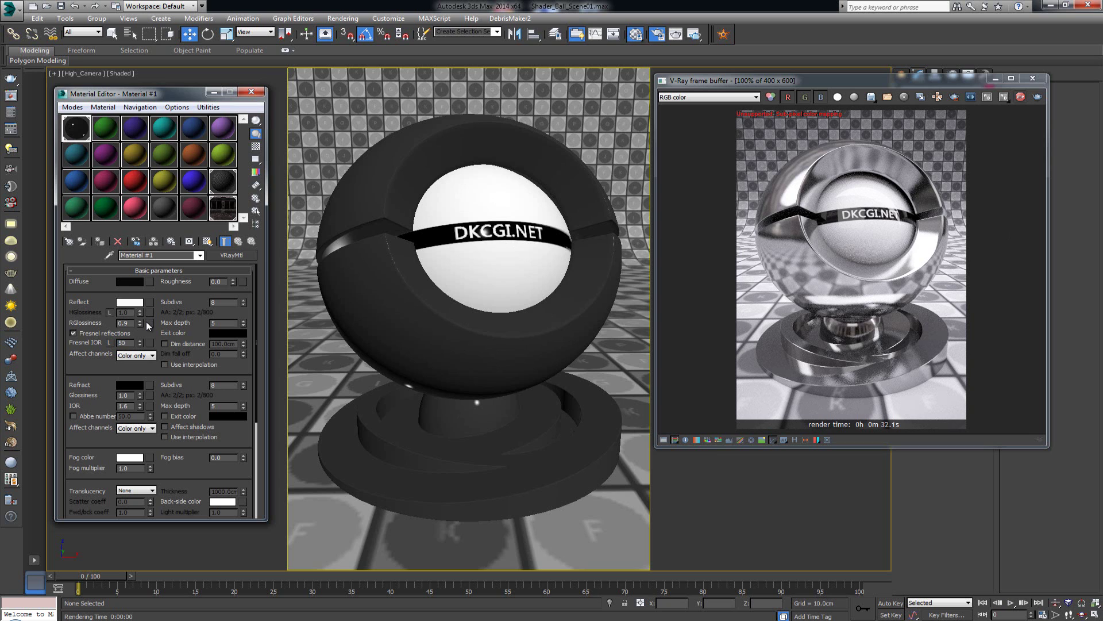
{"action": "key", "text": "Return"}
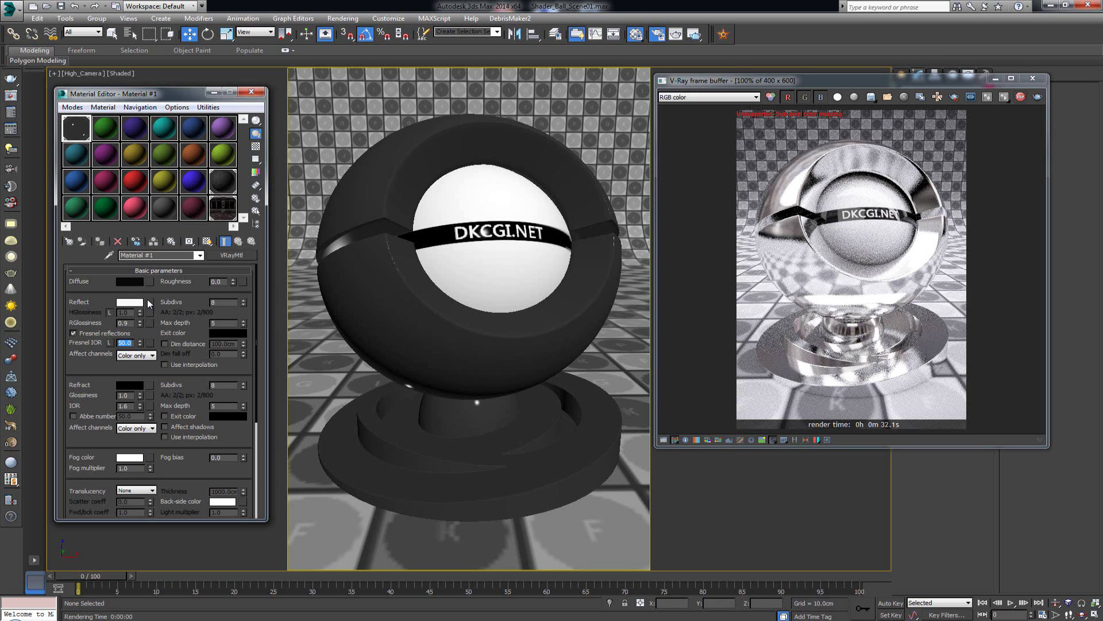
Compare Material #1 with Fresnel reflections off and back on, and inspect its reflection colour without changing it
{"action": "left_click", "coordinate": [92, 333]}
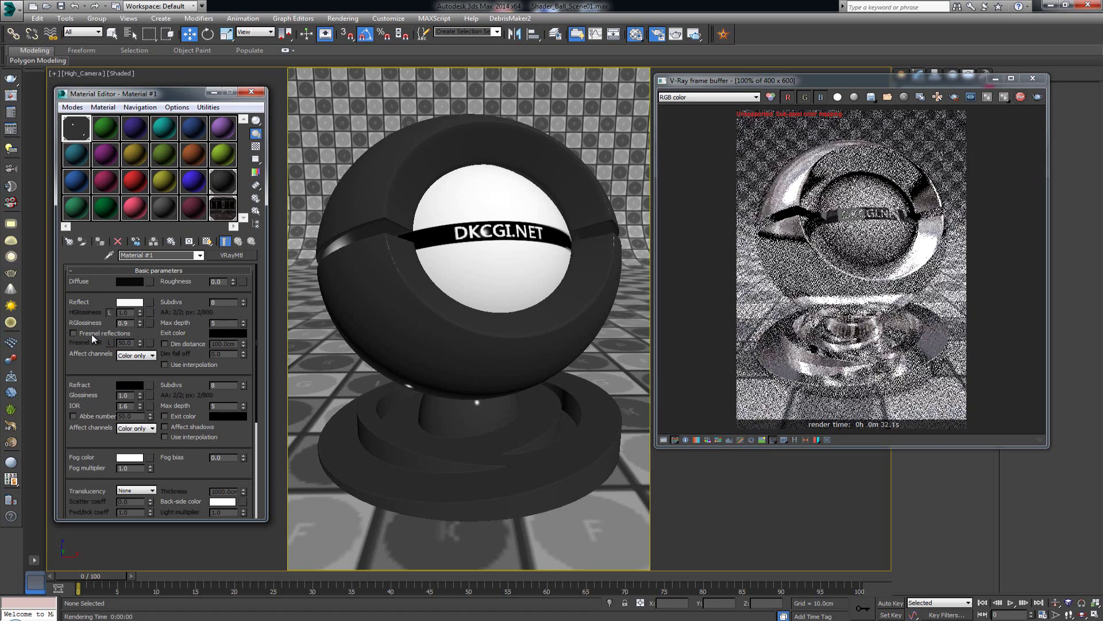
{"action": "left_click", "coordinate": [91, 334]}
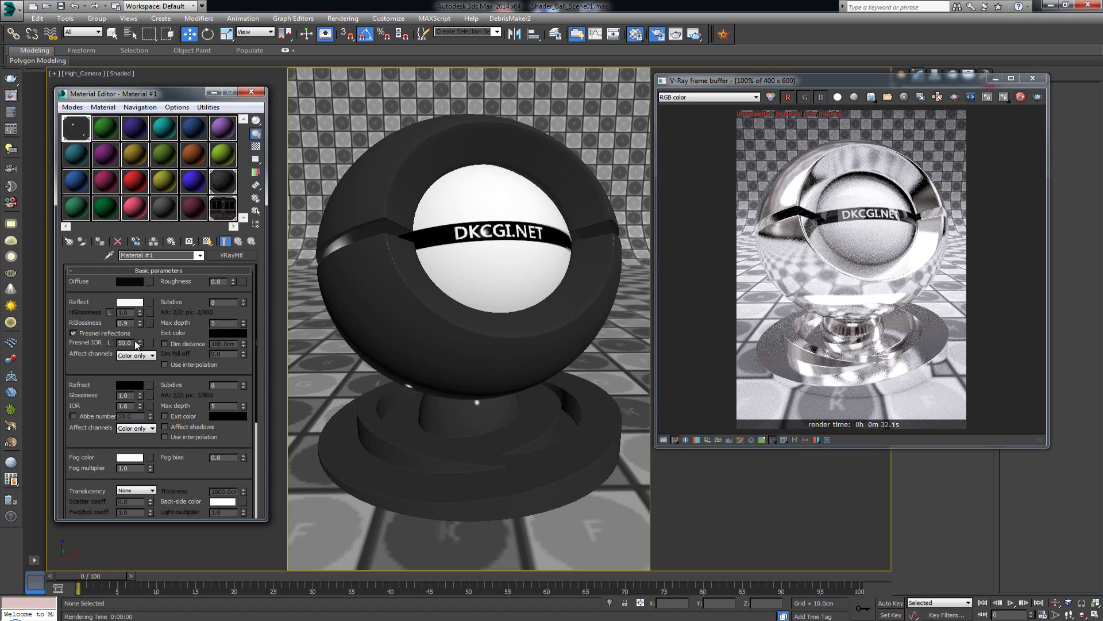
{"action": "left_click_drag", "start_coordinate": [131, 343], "coordinate": [110, 344]}
{"action": "left_click", "coordinate": [130, 302]}
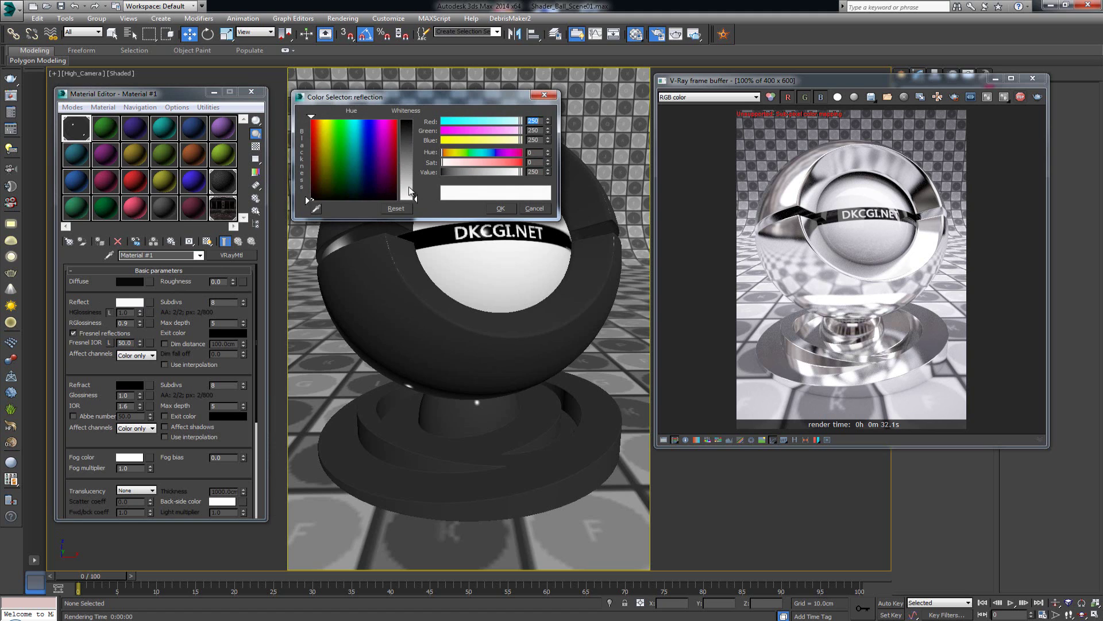
{"action": "left_click", "coordinate": [533, 208]}
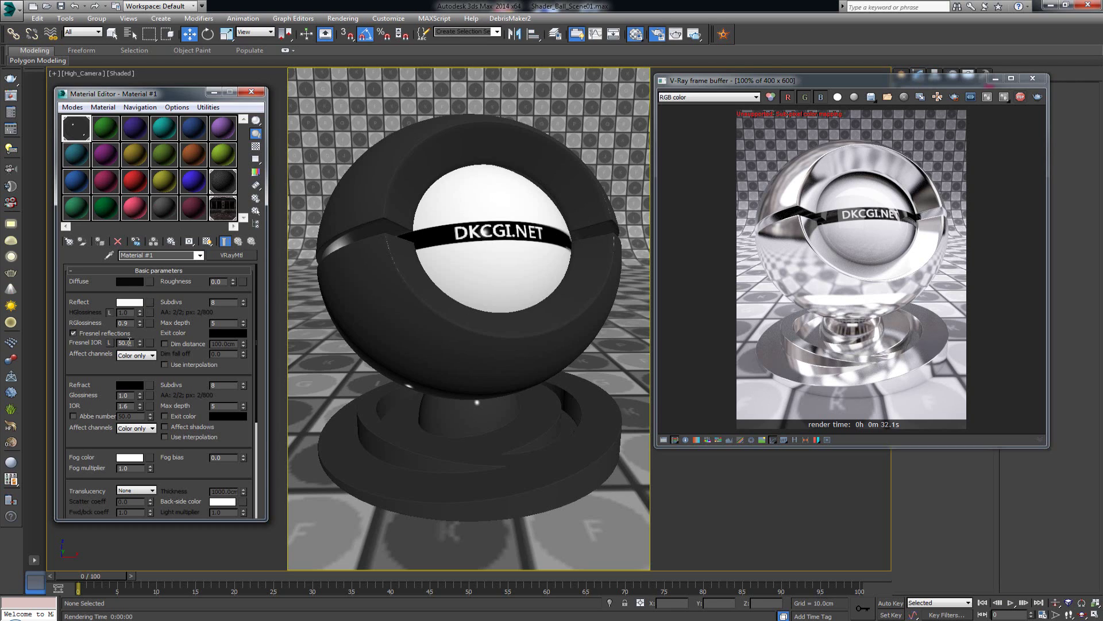
Set the Fresnel IOR of Material #1 to 1.6
{"action": "left_click_drag", "start_coordinate": [133, 341], "coordinate": [119, 344]}
{"action": "type", "text": "1.6"}
{"action": "key", "text": "Return"}
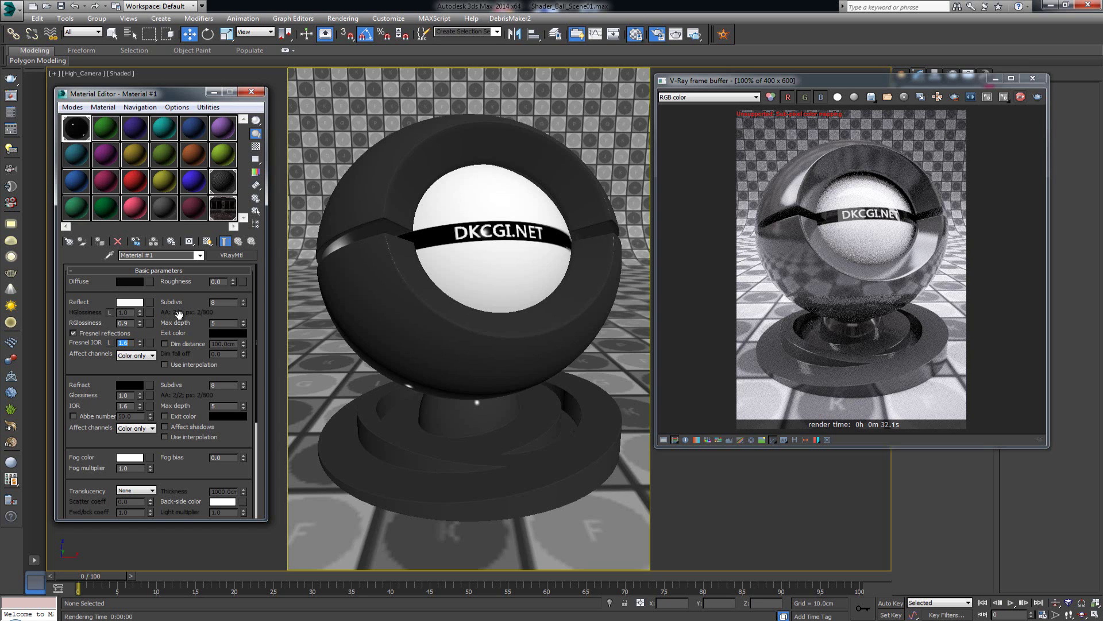
{"action": "left_click", "coordinate": [179, 314]}
Set the reflection colour of Material #1 to bright green with red 22, green 235 and blue 47
{"action": "left_click", "coordinate": [123, 303]}
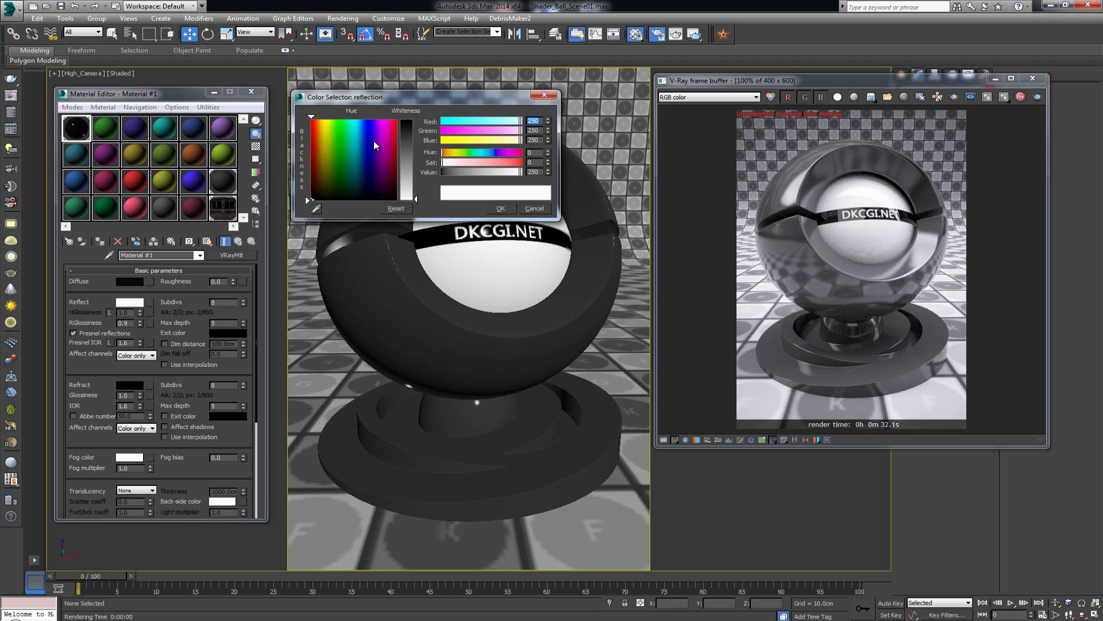
{"action": "left_click", "coordinate": [341, 126]}
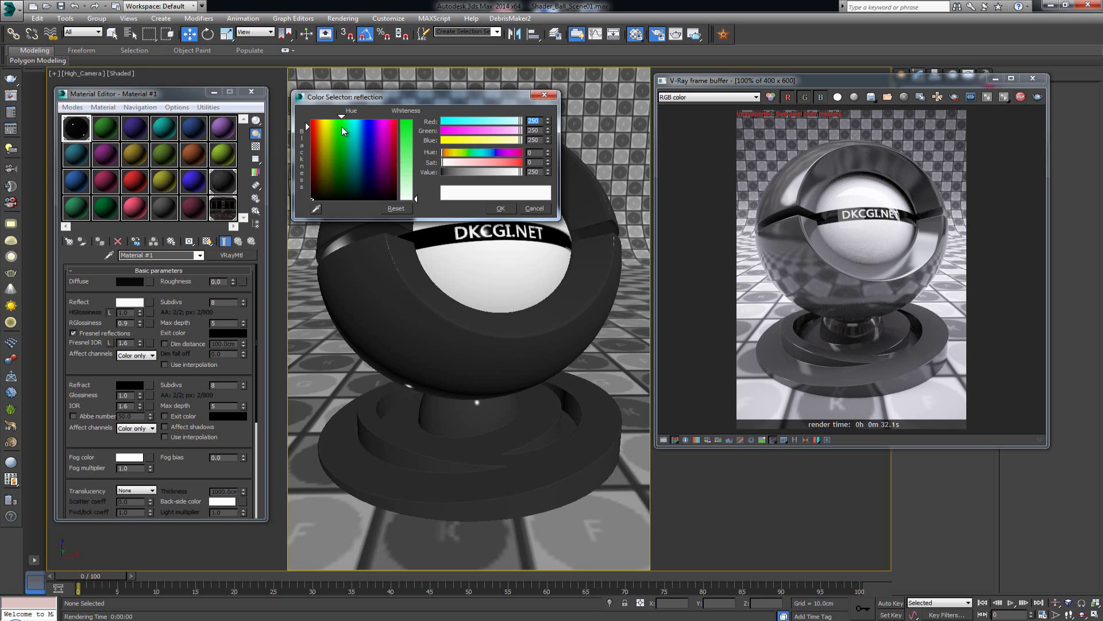
{"action": "left_click", "coordinate": [409, 127]}
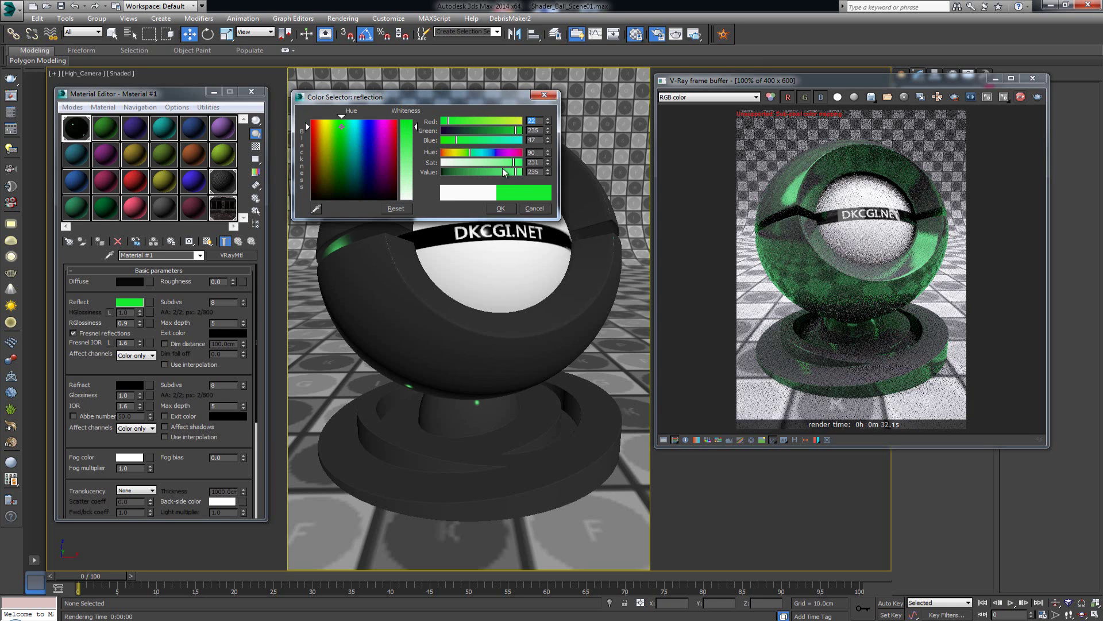
{"action": "left_click", "coordinate": [501, 209]}
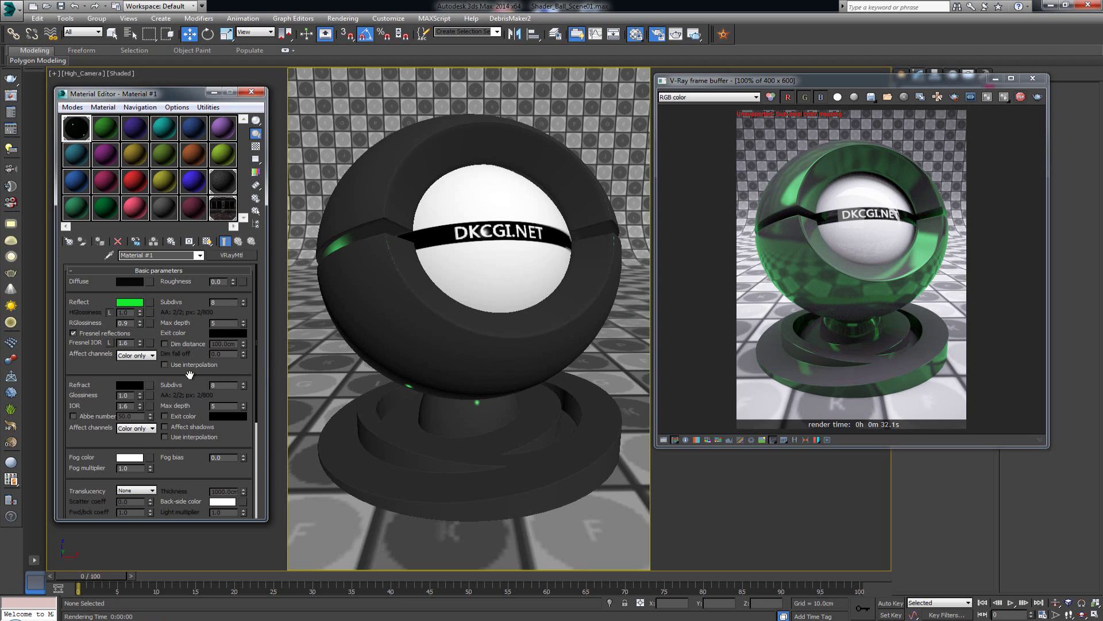
Expand the material's Options settings and change the energy preservation mode to Monochrome
{"action": "scroll", "coordinate": [195, 357], "scroll_direction": "down", "scroll_amount": 5}
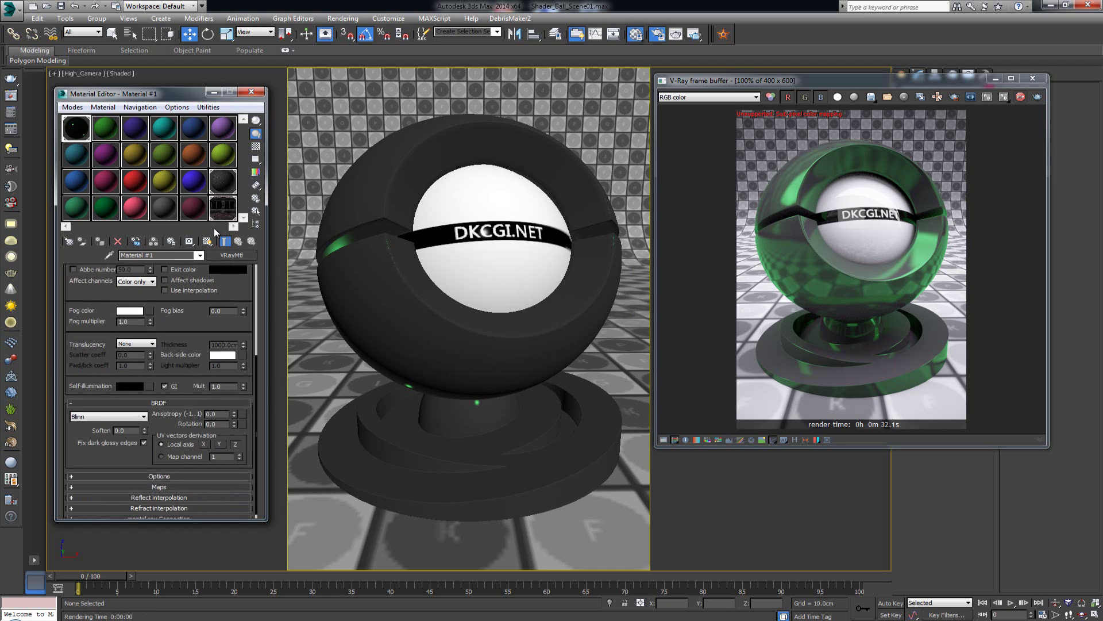
{"action": "left_click", "coordinate": [153, 475]}
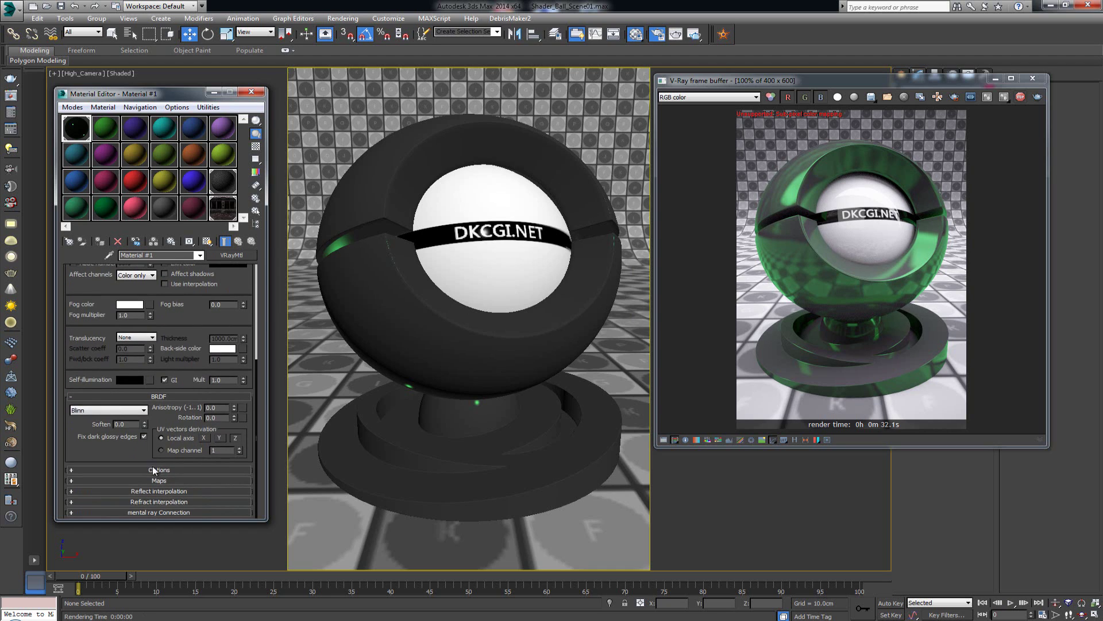
{"action": "scroll", "coordinate": [145, 359], "scroll_direction": "down", "scroll_amount": 2}
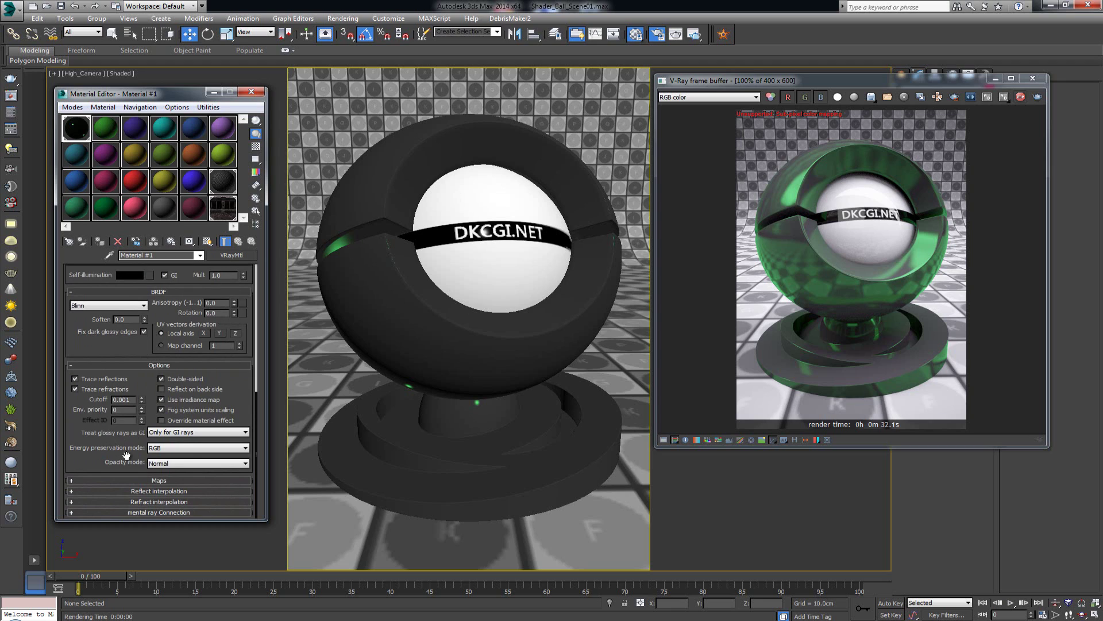
{"action": "left_click", "coordinate": [162, 449]}
{"action": "left_click", "coordinate": [160, 449]}
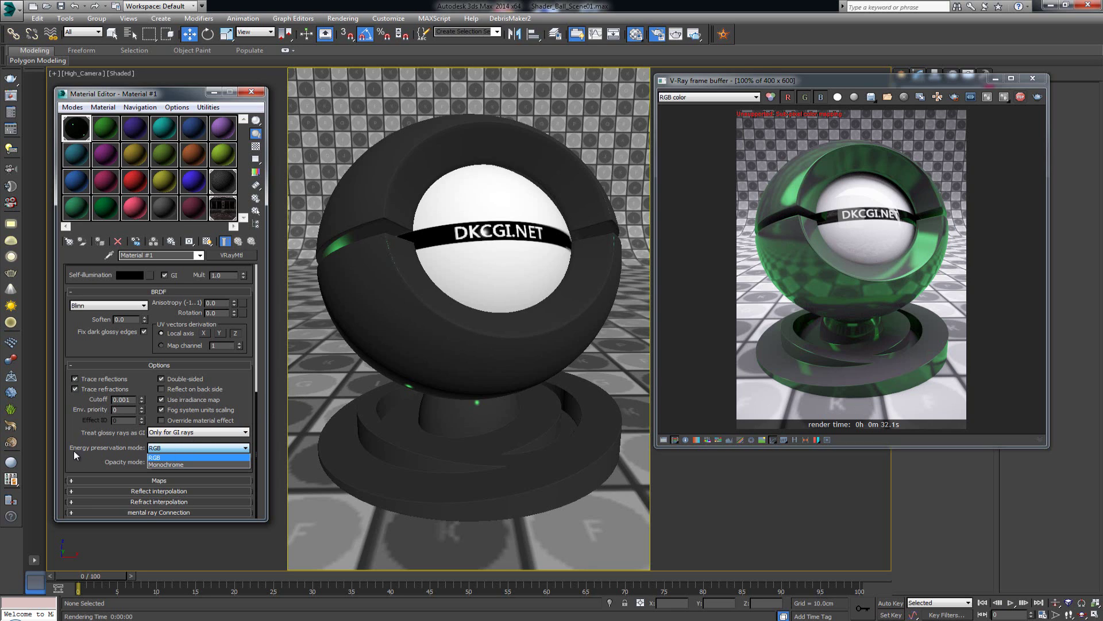
{"action": "left_click", "coordinate": [170, 464]}
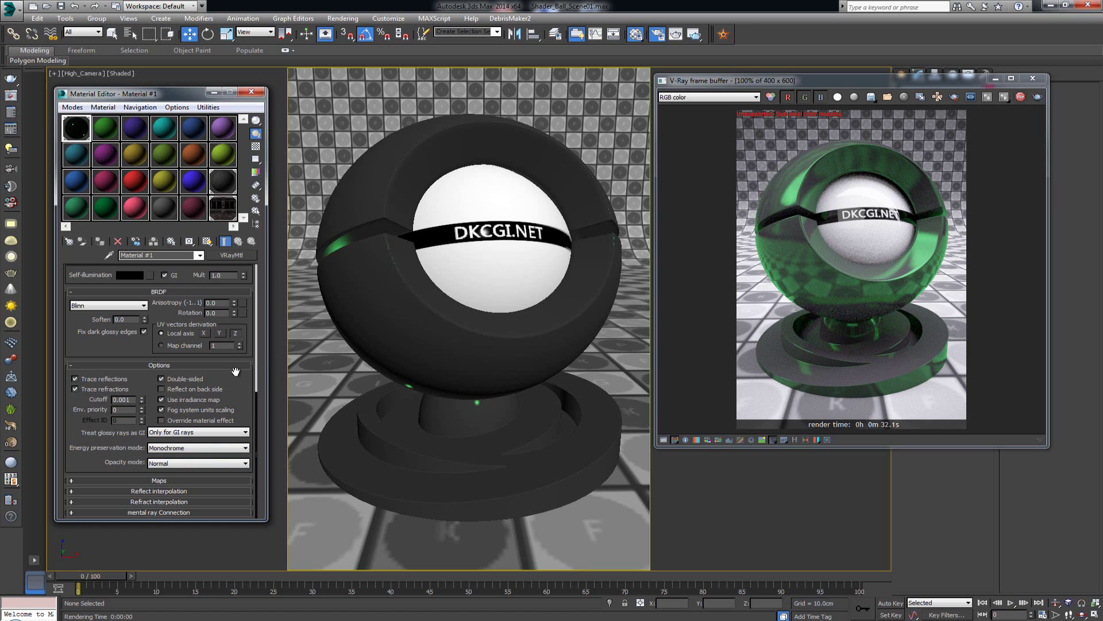
Switch the energy preservation mode of Material #1 back to RGB
{"action": "scroll", "coordinate": [223, 492], "scroll_direction": "up", "scroll_amount": 5}
{"action": "scroll", "coordinate": [223, 492], "scroll_direction": "down", "scroll_amount": 5}
{"action": "left_click", "coordinate": [174, 454]}
{"action": "left_click", "coordinate": [174, 455]}
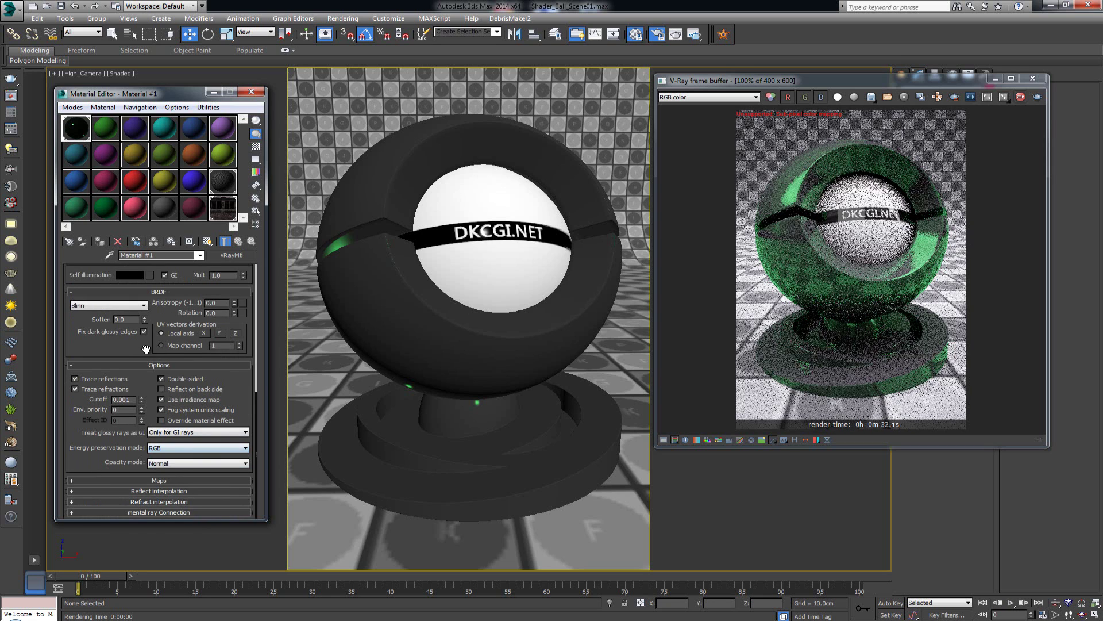
Change the reflection colour of Material #1 to a neutral light grey with a value of 216
{"action": "scroll", "coordinate": [155, 495], "scroll_direction": "up", "scroll_amount": 10}
{"action": "scroll", "coordinate": [127, 295], "scroll_direction": "up", "scroll_amount": 3}
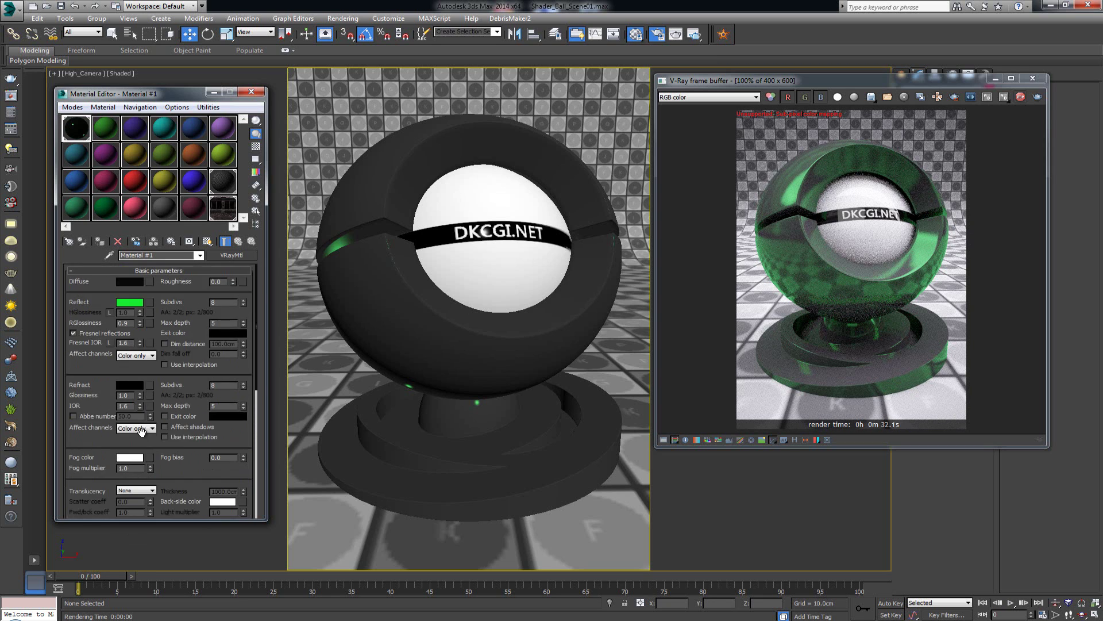
{"action": "left_click", "coordinate": [128, 296]}
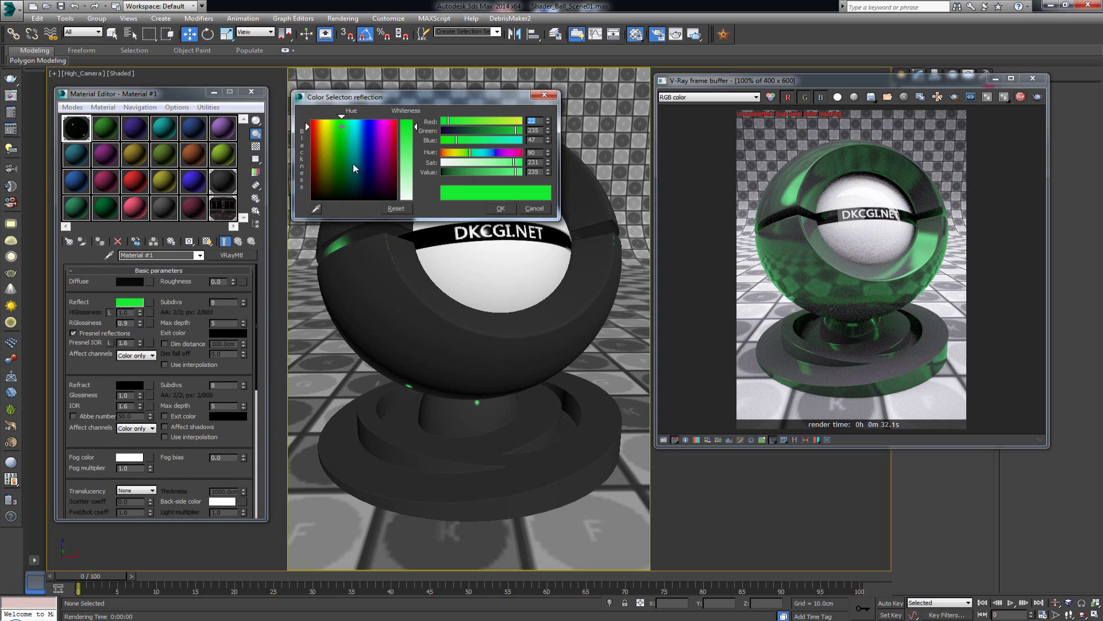
{"action": "left_click", "coordinate": [311, 200]}
{"action": "left_click_drag", "start_coordinate": [413, 129], "coordinate": [404, 188]}
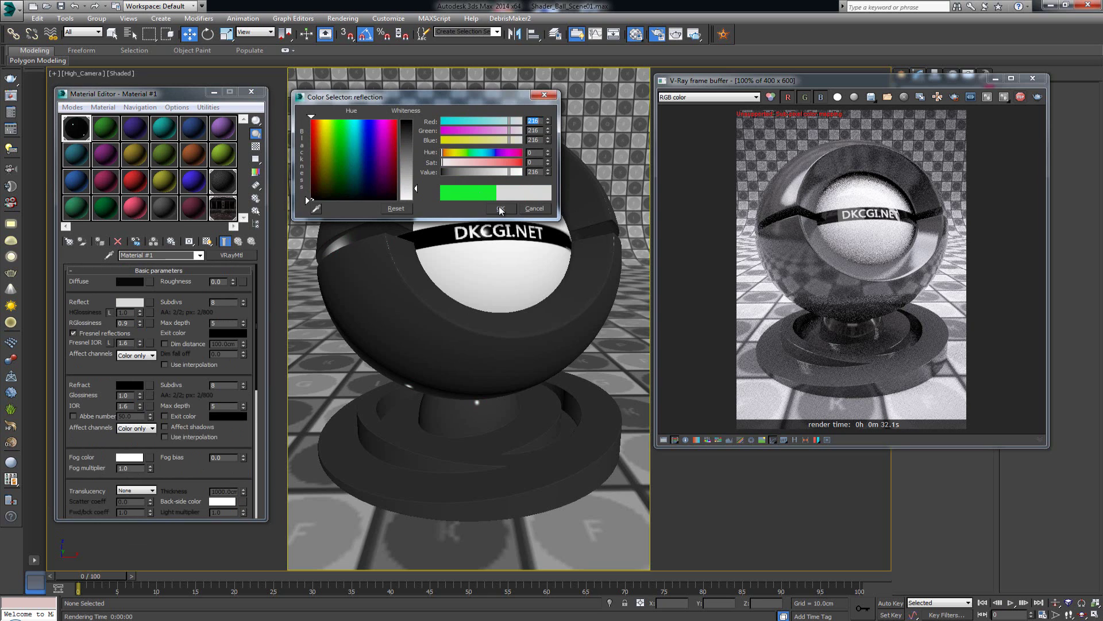
{"action": "left_click", "coordinate": [499, 208]}
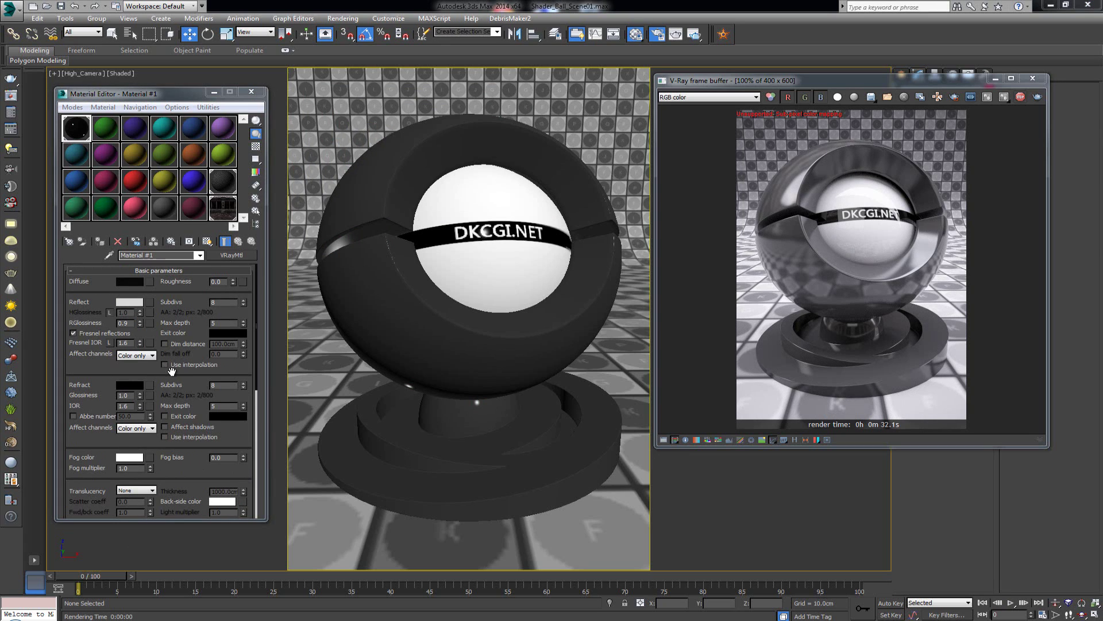
Set the refraction colour of Material #1 to a light grey with a value of 225 to make it transparent
{"action": "mouse_move", "coordinate": [128, 376]}
{"action": "left_mouse_down"}
{"action": "mouse_move", "coordinate": [126, 335]}
{"action": "mouse_move", "coordinate": [116, 361]}
{"action": "left_mouse_up"}
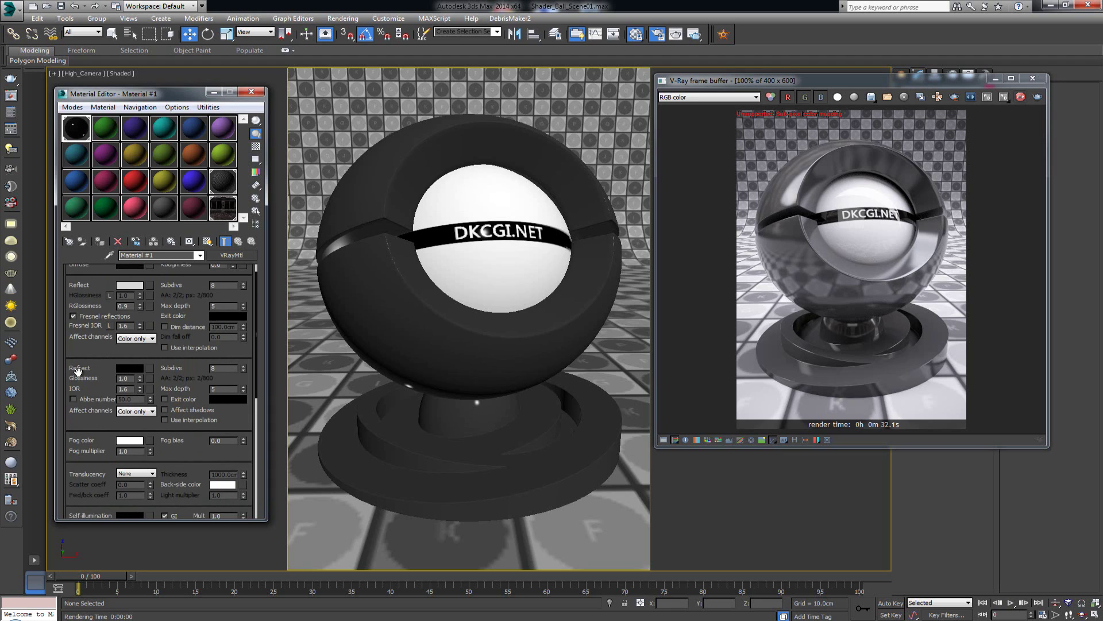
{"action": "left_click", "coordinate": [123, 368]}
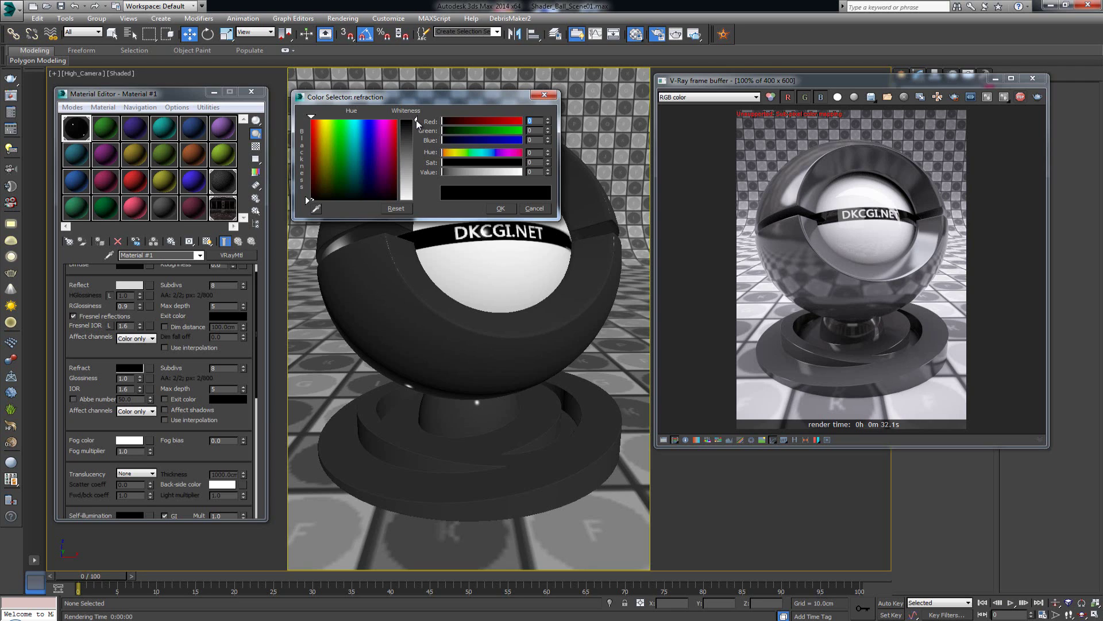
{"action": "left_click_drag", "start_coordinate": [416, 119], "coordinate": [406, 191]}
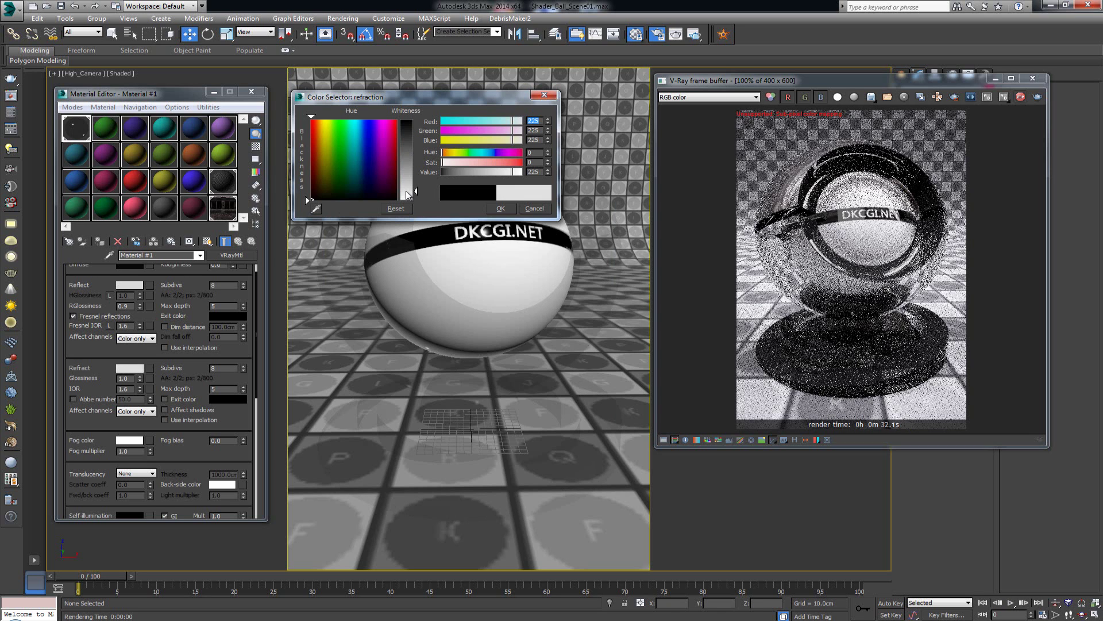
{"action": "left_click", "coordinate": [508, 209]}
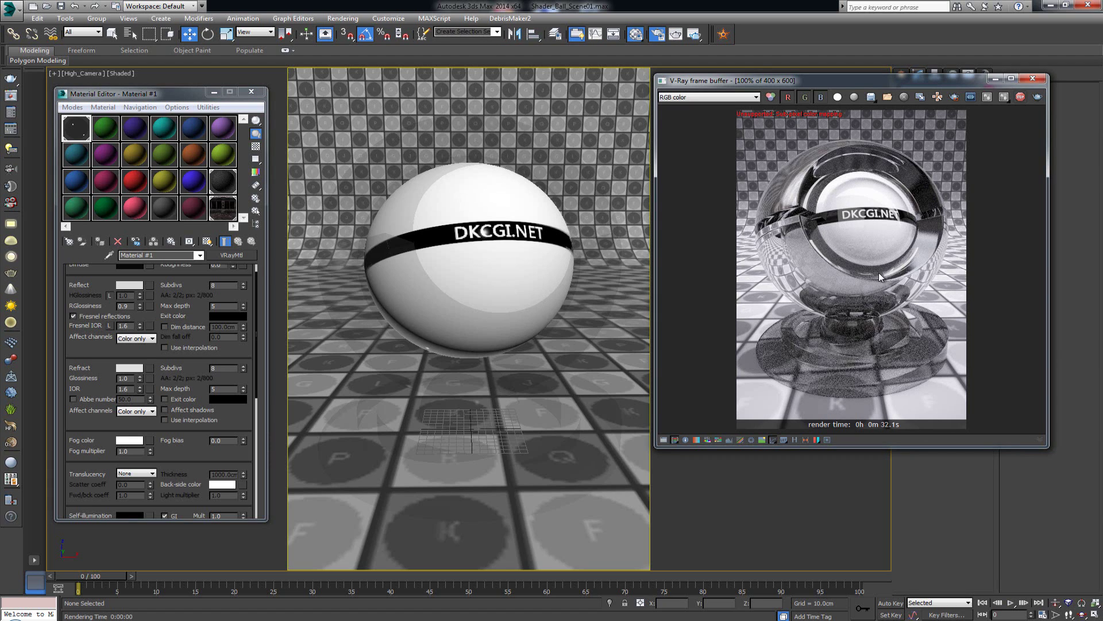
Try a refraction glossiness of 0.8 on Material #1 for a frosted-glass look
{"action": "scroll", "coordinate": [193, 285], "scroll_direction": "up", "scroll_amount": 1}
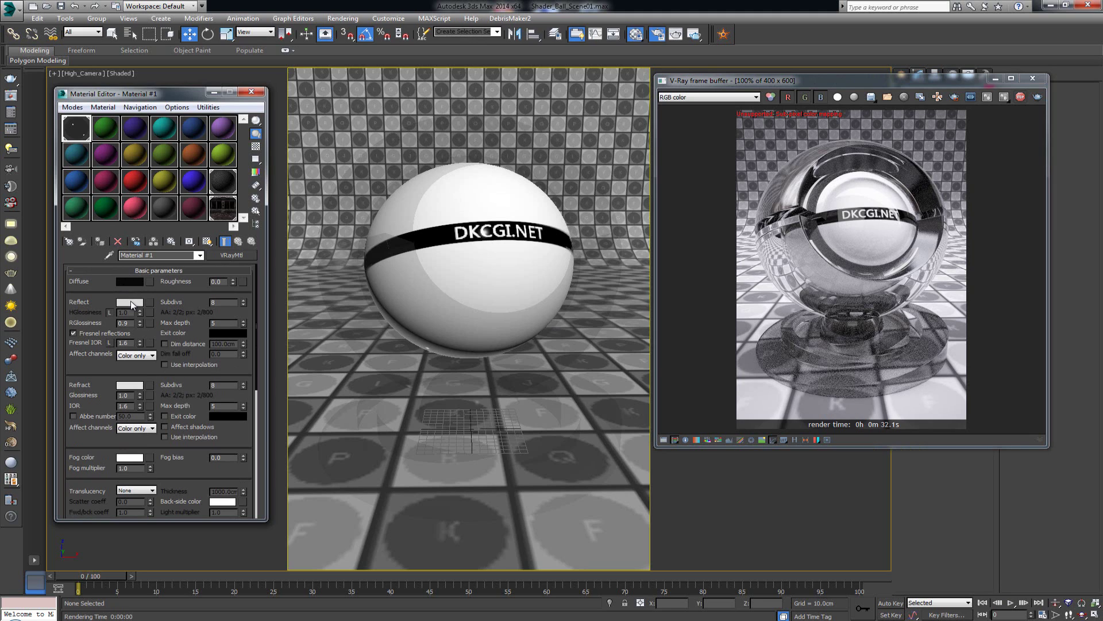
{"action": "scroll", "coordinate": [136, 363], "scroll_direction": "down", "scroll_amount": 2}
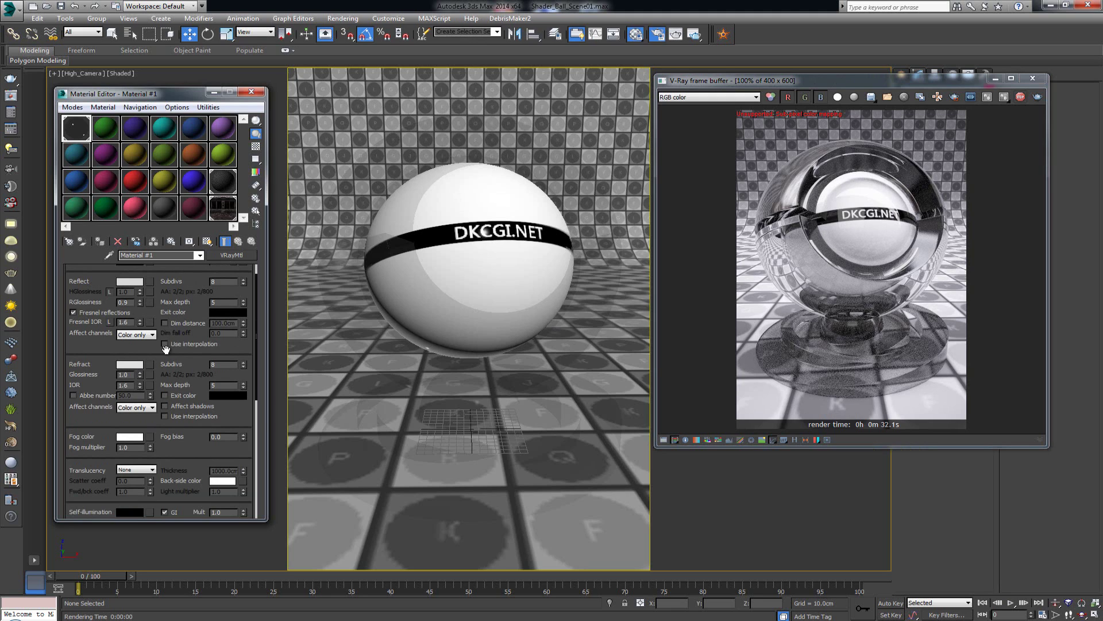
{"action": "scroll", "coordinate": [184, 354], "scroll_direction": "down", "scroll_amount": 3}
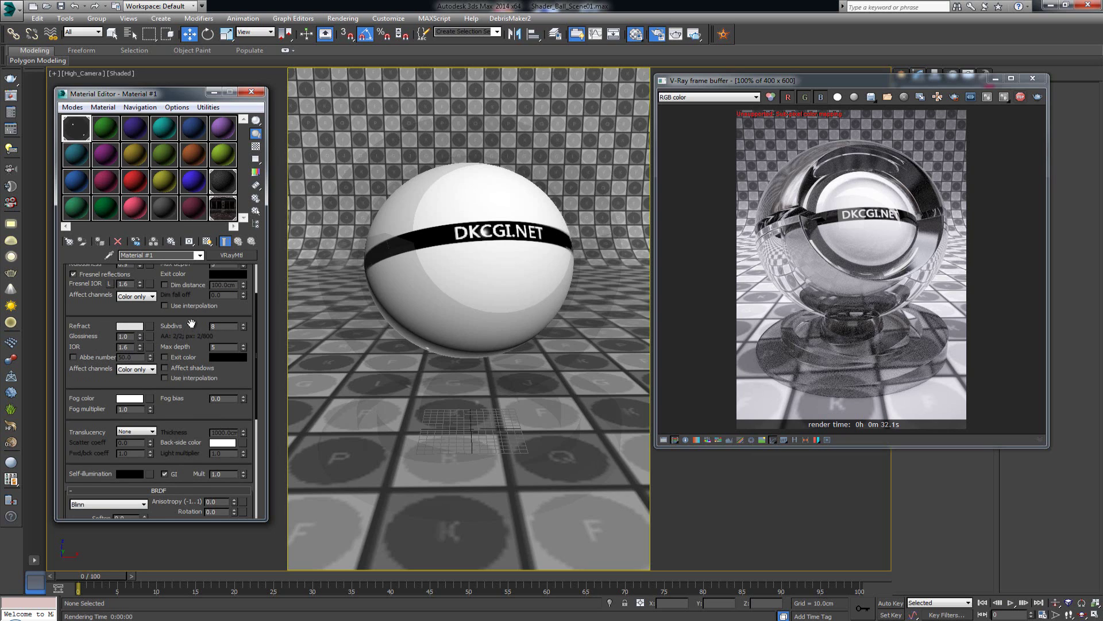
{"action": "left_click_drag", "start_coordinate": [191, 323], "coordinate": [181, 363]}
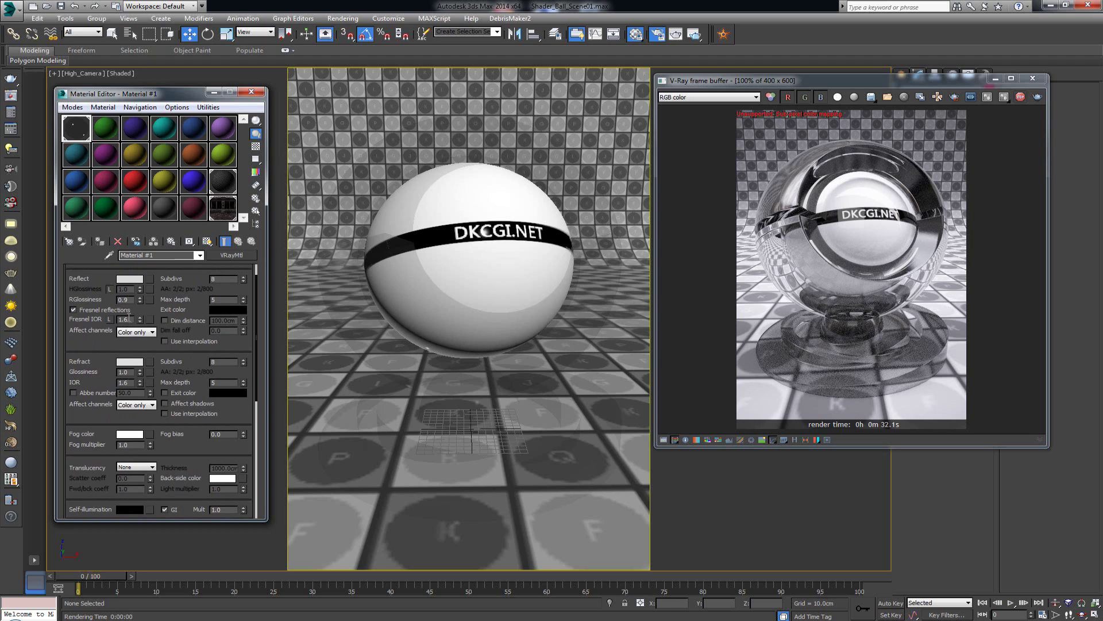
{"action": "left_click", "coordinate": [130, 383]}
{"action": "left_click", "coordinate": [131, 319]}
{"action": "left_click", "coordinate": [131, 383]}
{"action": "double_click", "coordinate": [129, 372]}
{"action": "left_click", "coordinate": [133, 372]}
{"action": "left_click_drag", "start_coordinate": [131, 372], "coordinate": [118, 372]}
{"action": "type", "text": "0.8"}
{"action": "key", "text": "Return"}
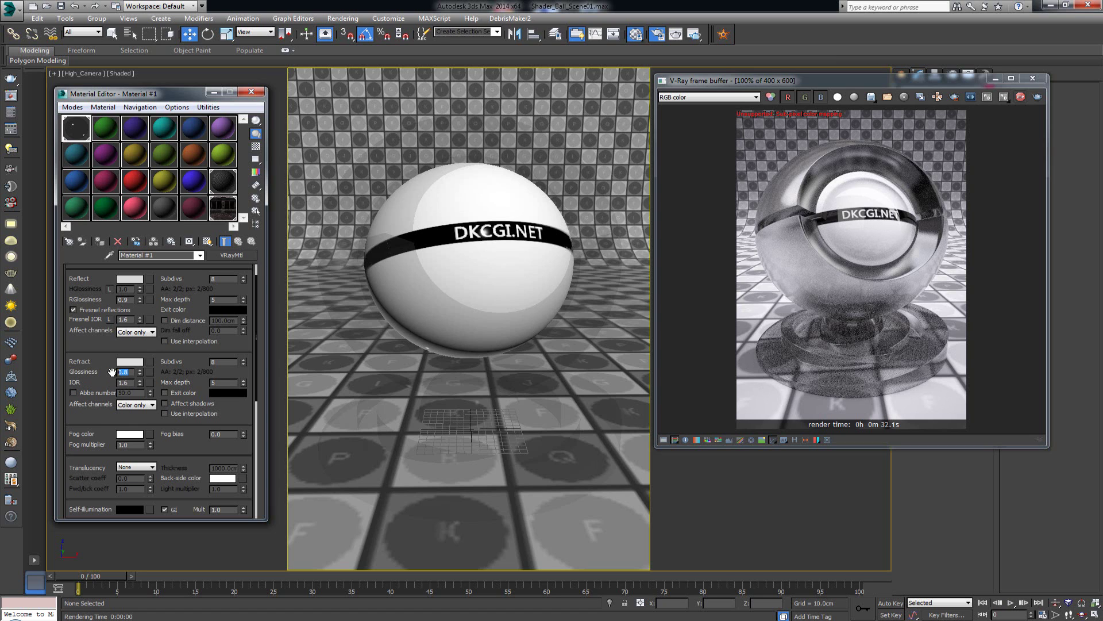
Set both the reflection glossiness and the refraction glossiness of Material #1 to 1.0
{"action": "left_click", "coordinate": [131, 299]}
{"action": "key", "text": "BackSpace"}
{"action": "key", "text": "BackSpace"}
{"action": "key", "text": "BackSpace"}
{"action": "type", "text": "1.0"}
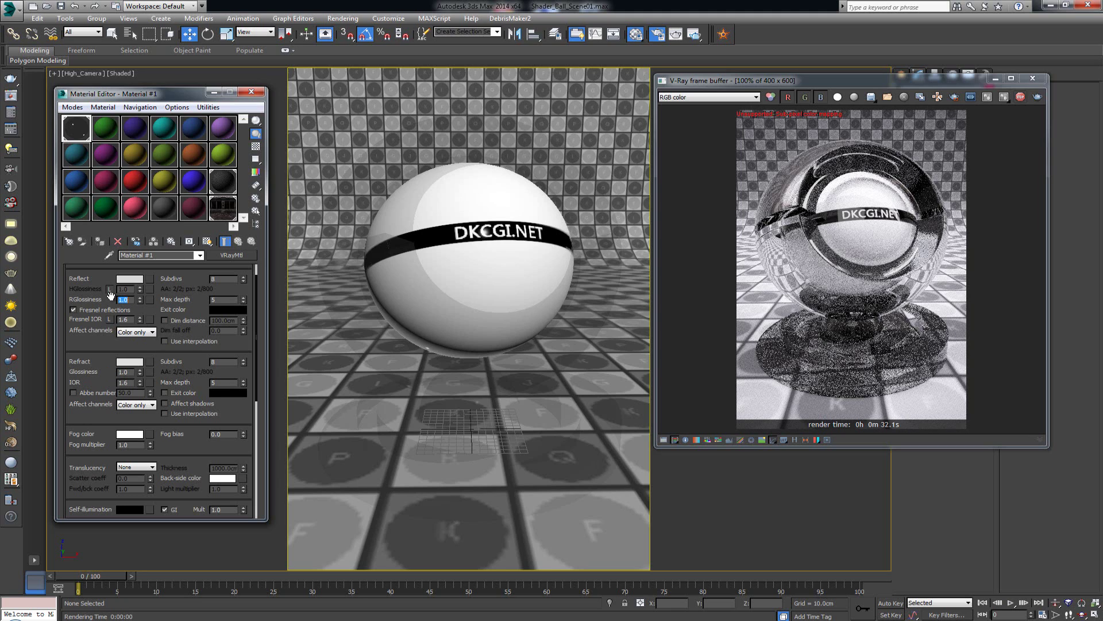
{"action": "key", "text": "Return"}
{"action": "left_click", "coordinate": [106, 377]}
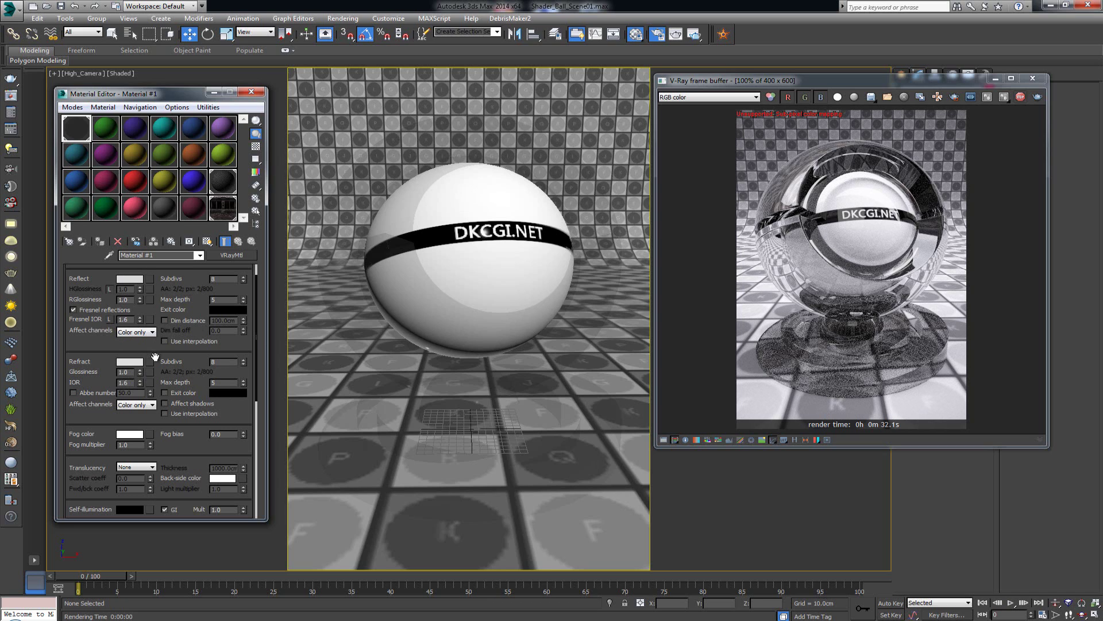
Enable Affect shadows for the refraction, turn it off to compare the shadows, and leave it enabled
{"action": "left_click", "coordinate": [165, 403]}
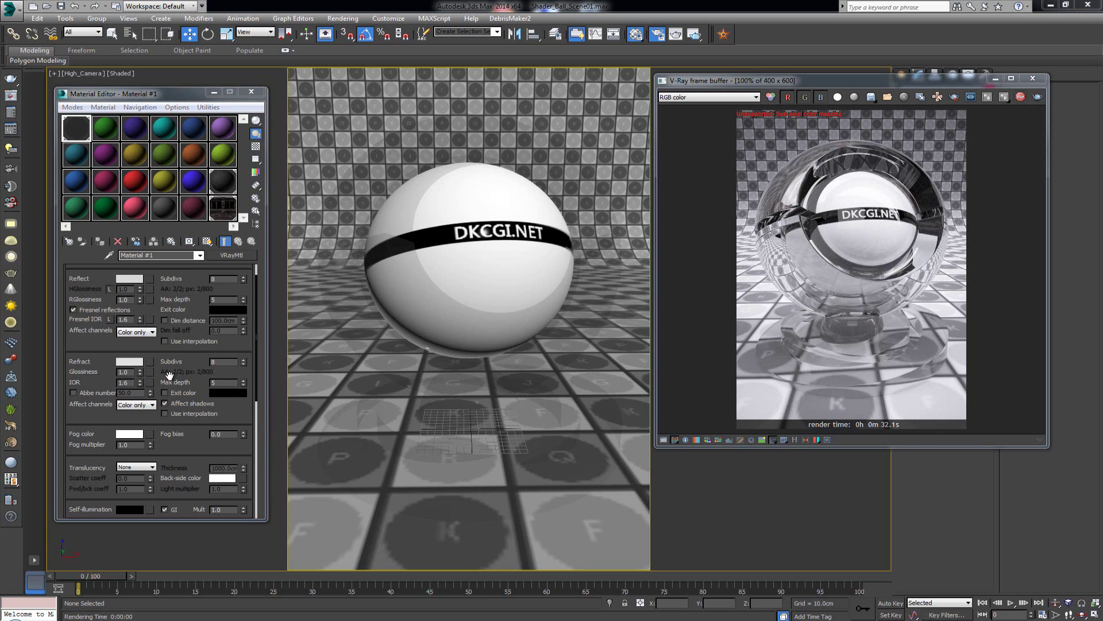
{"action": "left_click", "coordinate": [194, 403]}
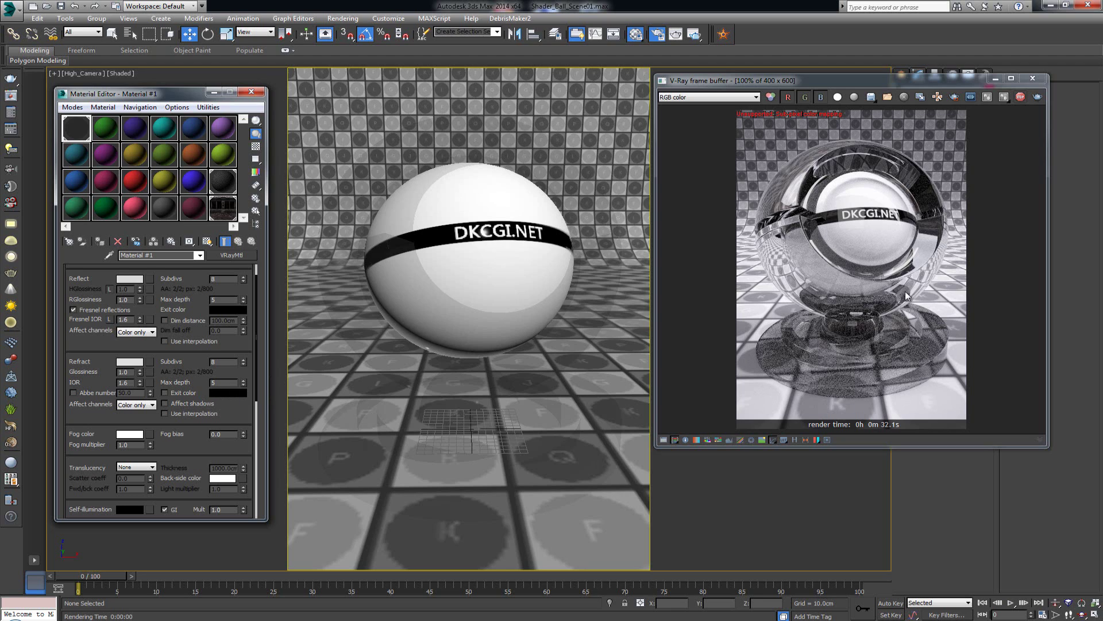
{"action": "left_click", "coordinate": [202, 403]}
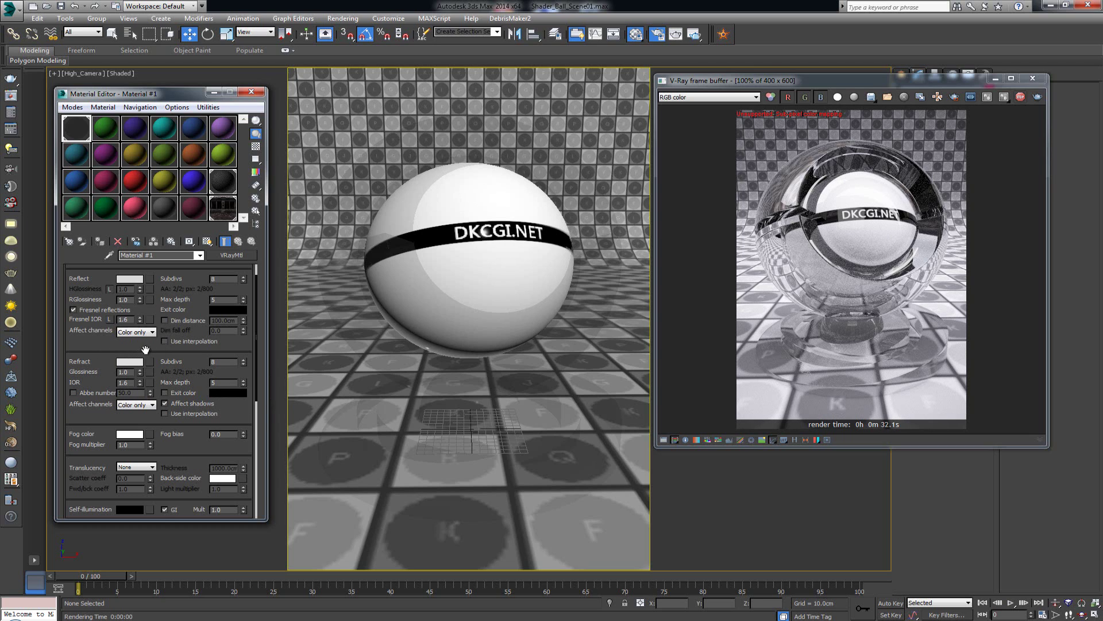
{"action": "scroll", "coordinate": [148, 337], "scroll_direction": "down", "scroll_amount": 2}
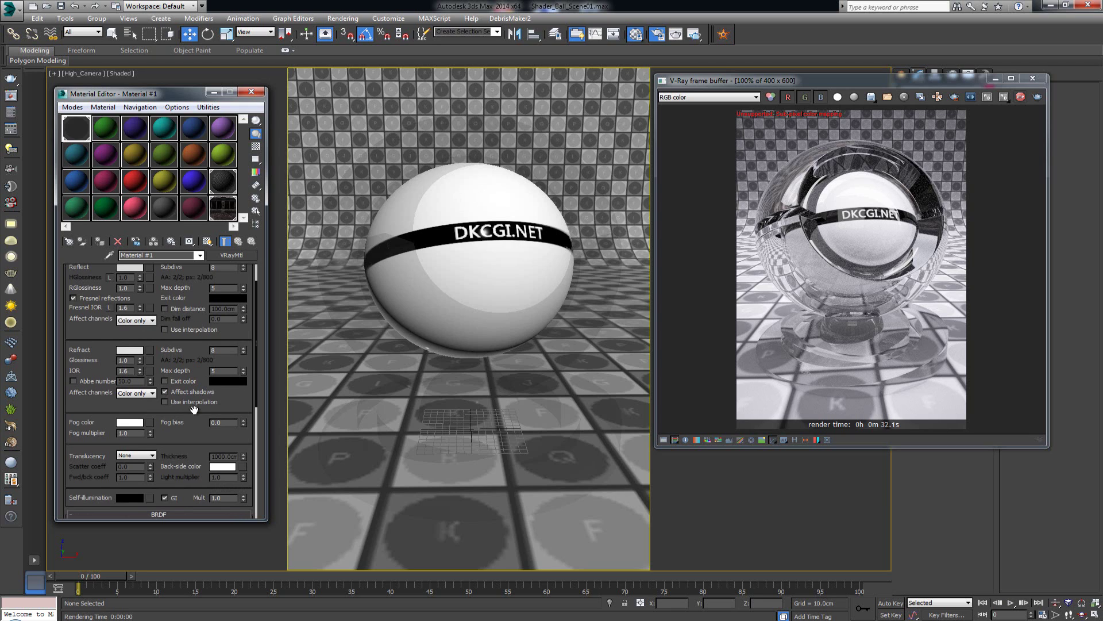
{"action": "scroll", "coordinate": [201, 396], "scroll_direction": "down", "scroll_amount": 2}
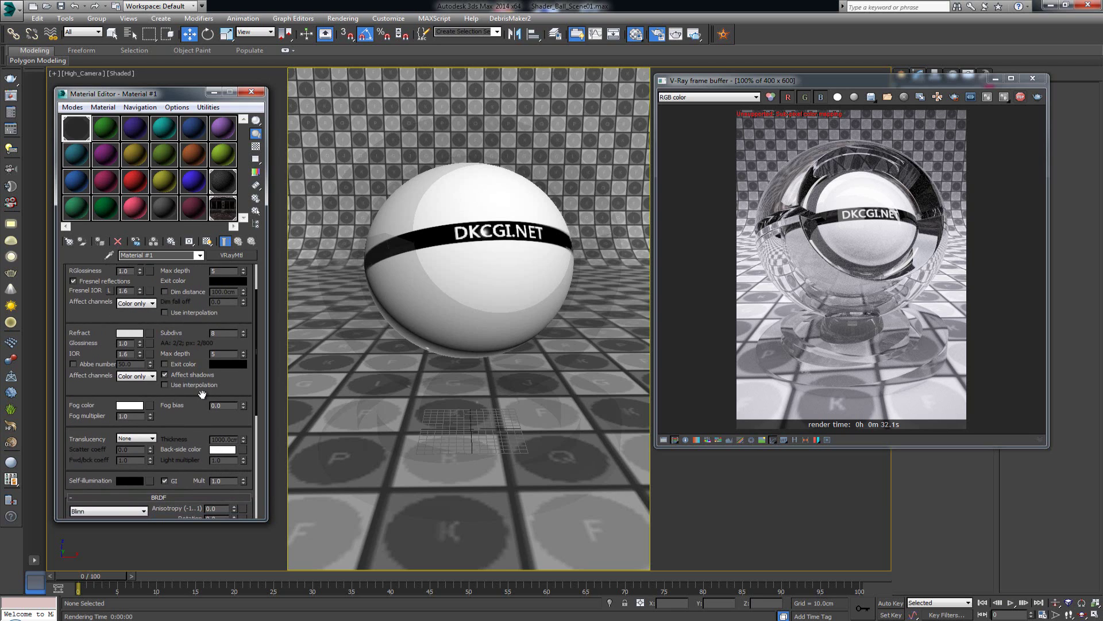
Set the refraction fog colour of Material #1 to a saturated magenta with hue 206, saturation 220 and value 251
{"action": "left_click", "coordinate": [127, 406]}
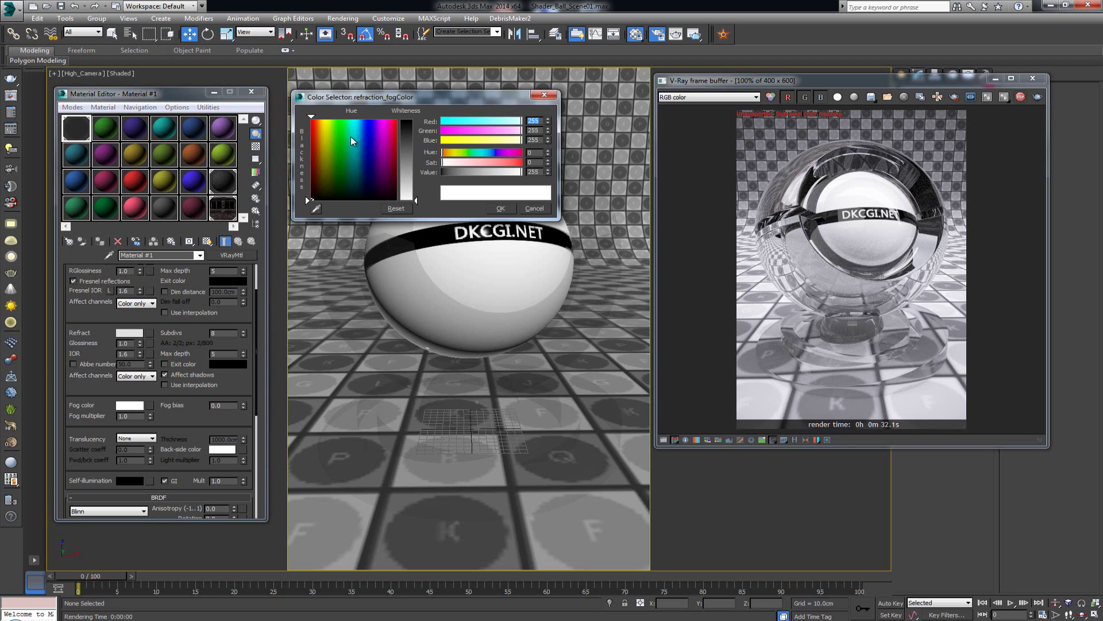
{"action": "left_click", "coordinate": [381, 123]}
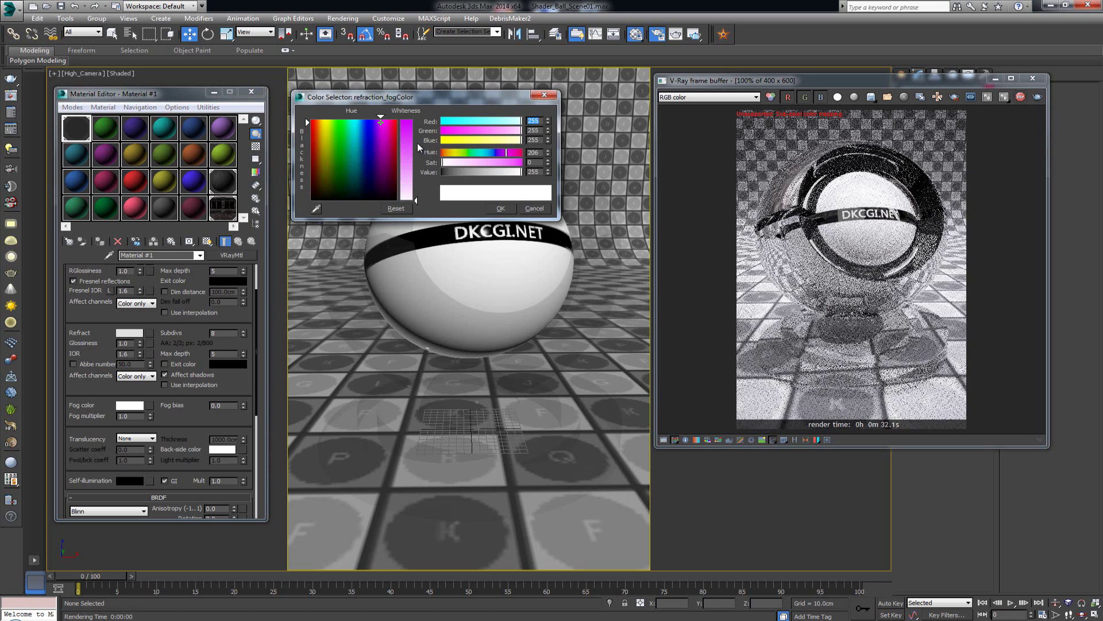
{"action": "left_click", "coordinate": [417, 143]}
{"action": "left_click_drag", "start_coordinate": [418, 143], "coordinate": [416, 164]}
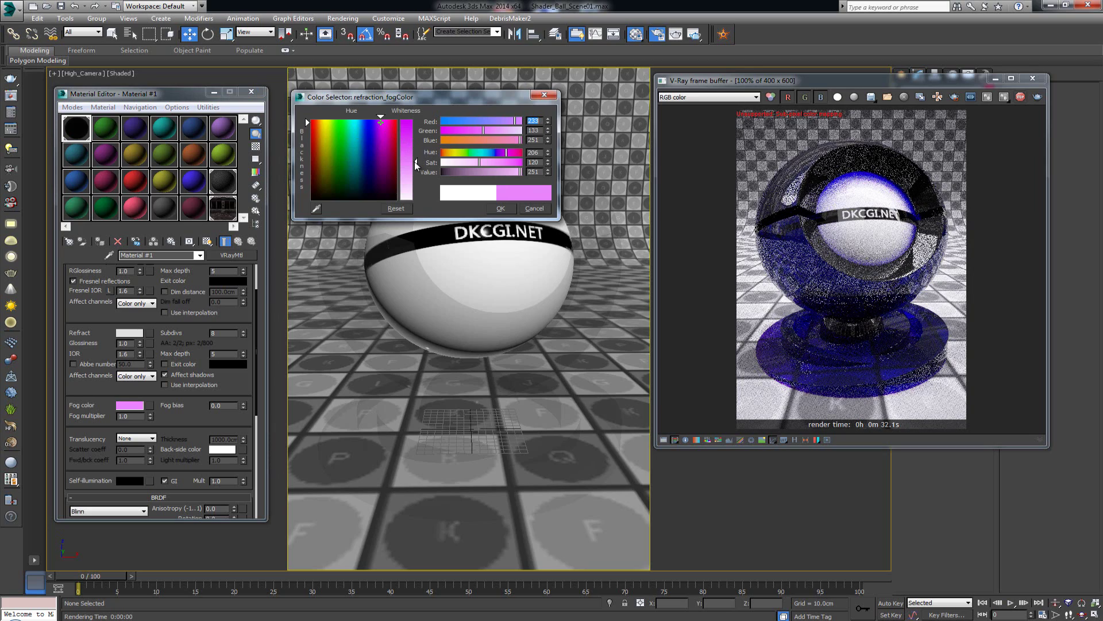
{"action": "left_click", "coordinate": [512, 162]}
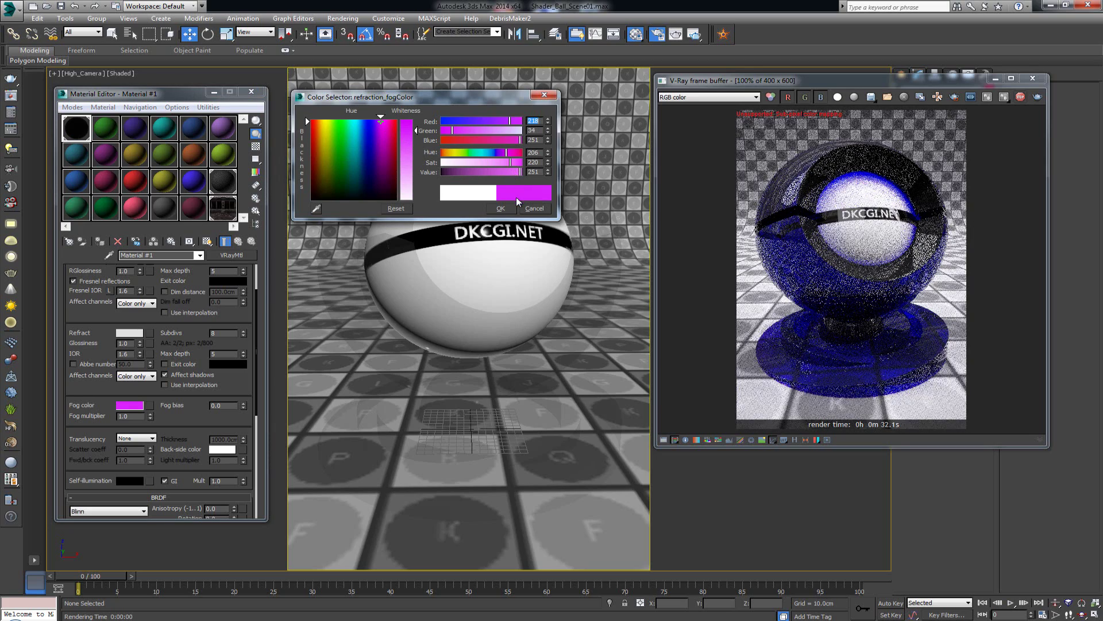
{"action": "left_click", "coordinate": [504, 207]}
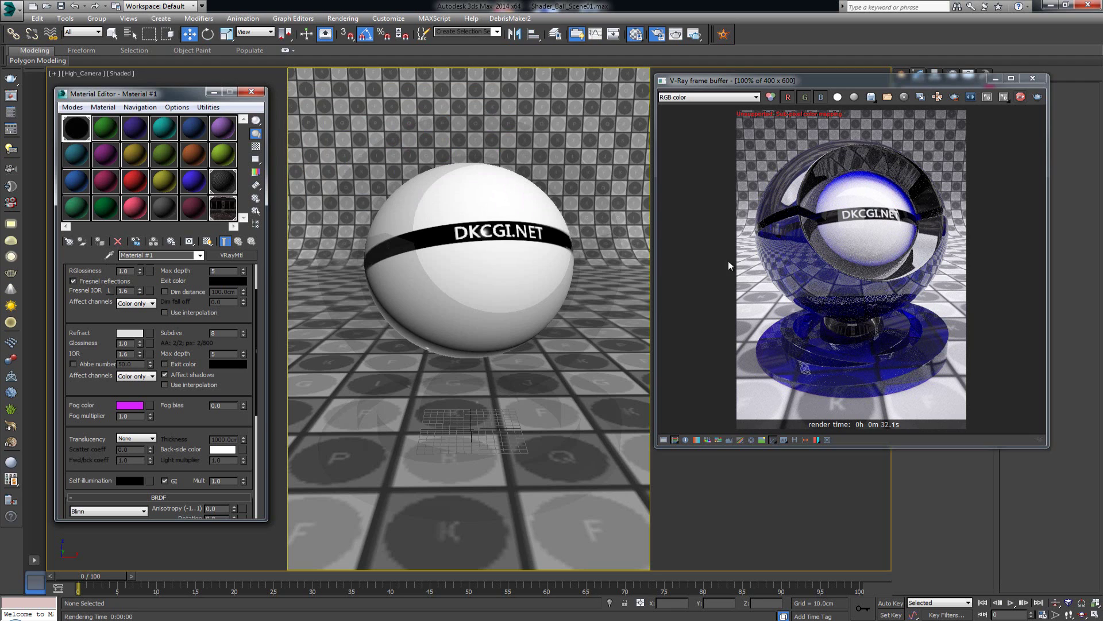
Try fog multipliers of 0.1 and 0.03 on Material #1 to weaken the coloured fog
{"action": "double_click", "coordinate": [119, 416]}
{"action": "type", "text": "0.1"}
{"action": "key", "text": "Return"}
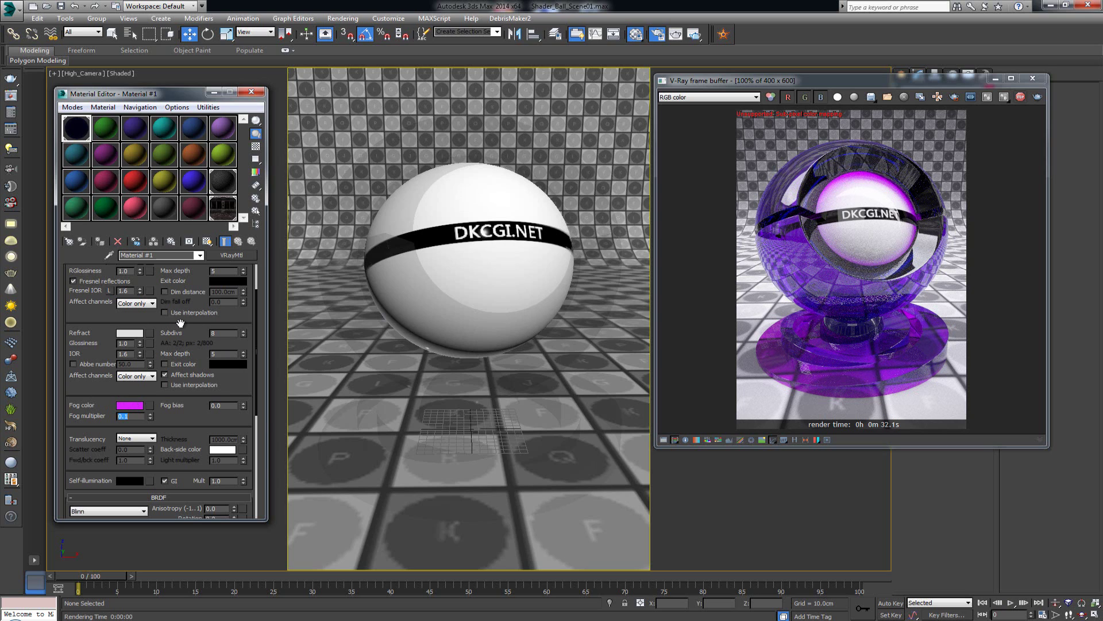
{"action": "scroll", "coordinate": [133, 322], "scroll_direction": "up", "scroll_amount": 3}
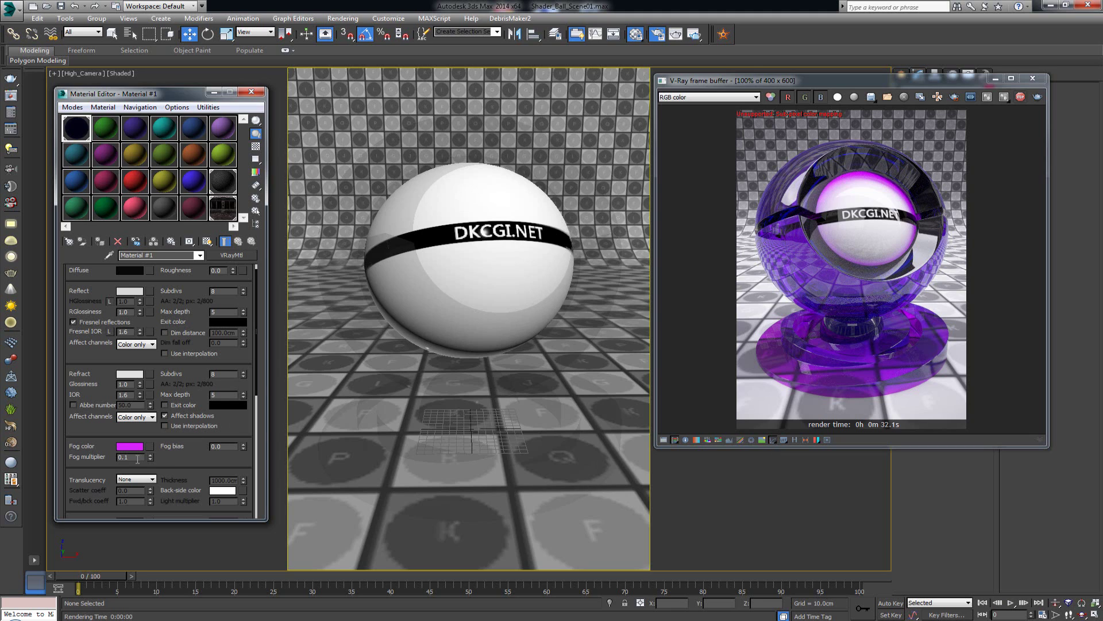
{"action": "left_click_drag", "start_coordinate": [124, 458], "coordinate": [180, 454]}
{"action": "key", "text": "Return"}
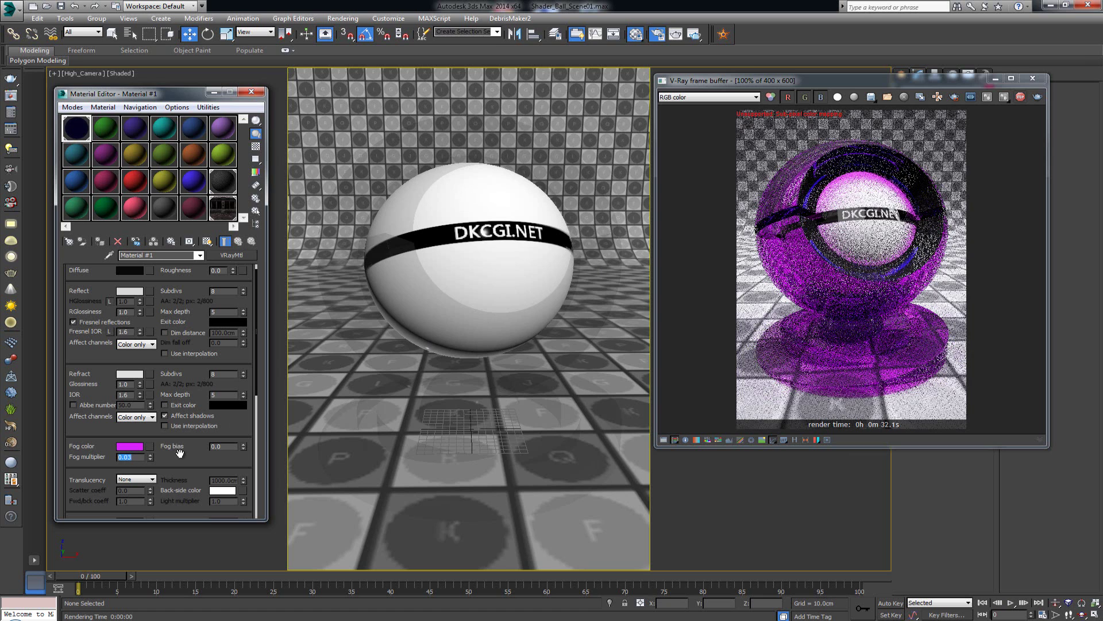
Set the fog multiplier of Material #1 to 0.001 for a faint glass tint
{"action": "left_click", "coordinate": [842, 333]}
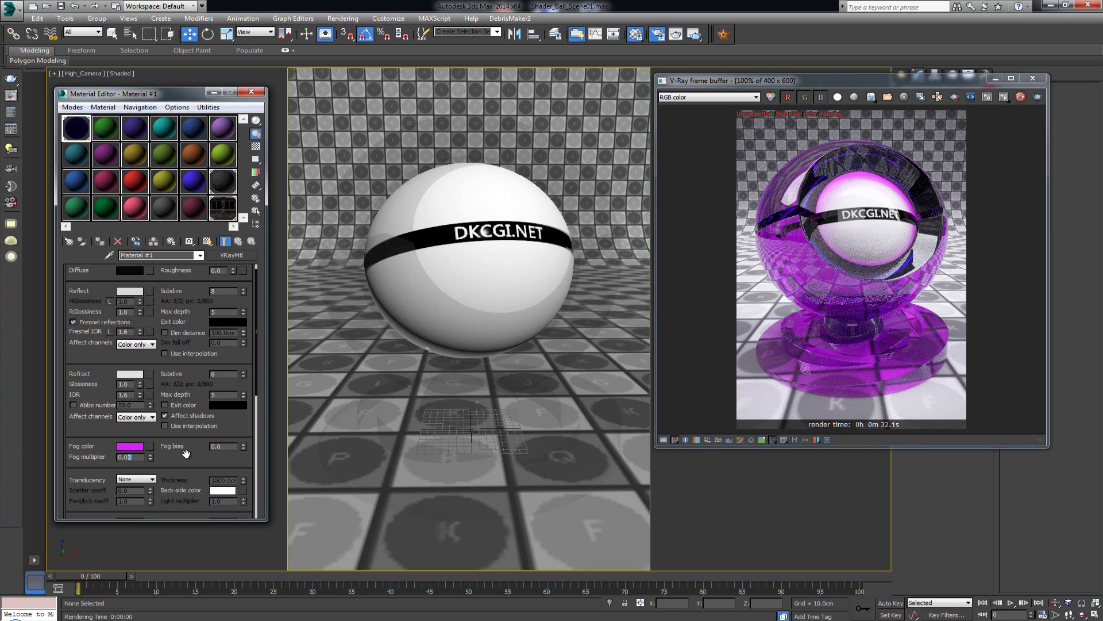
{"action": "type", "text": "1"}
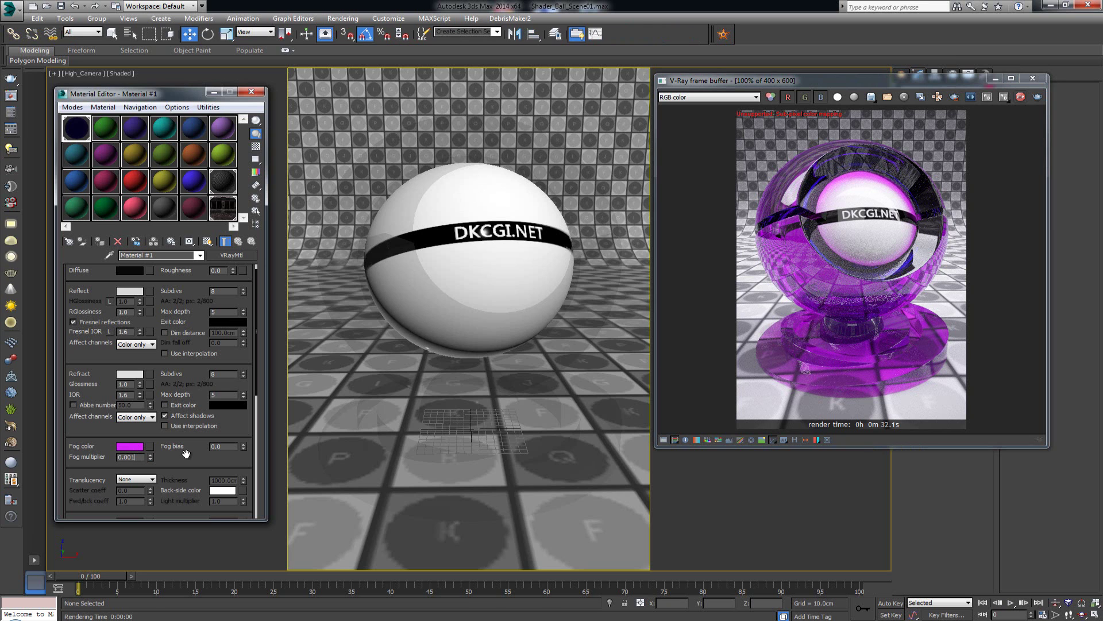
{"action": "key", "text": "Return"}
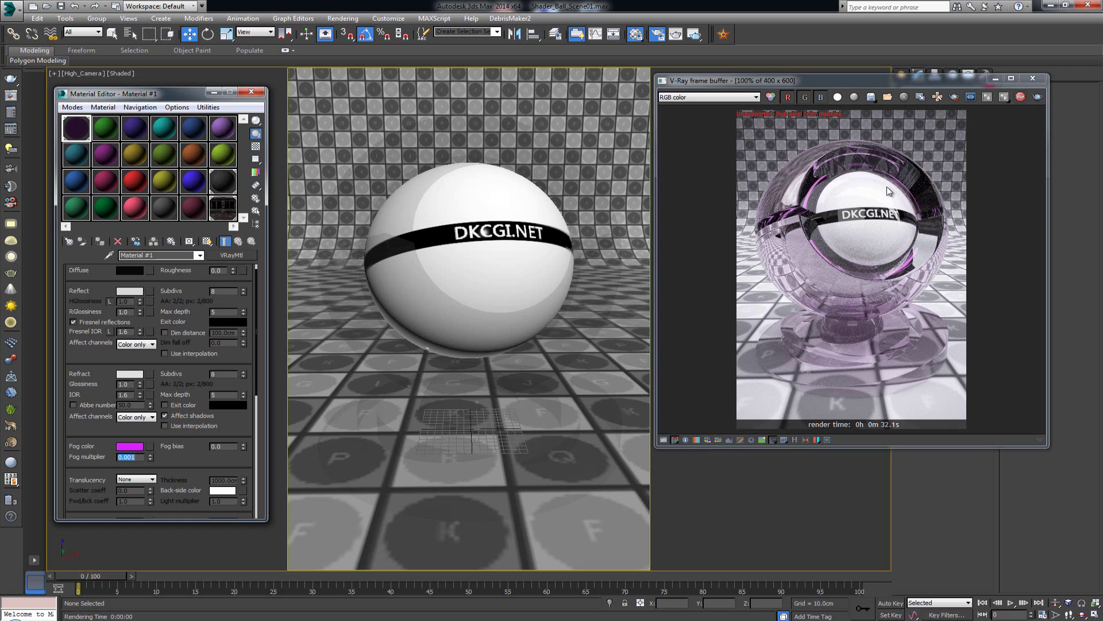
Change the BRDF type of Material #1 to Microfacet GTR (GGX)
{"action": "left_click", "coordinate": [197, 371]}
{"action": "left_click_drag", "start_coordinate": [197, 371], "coordinate": [233, 230]}
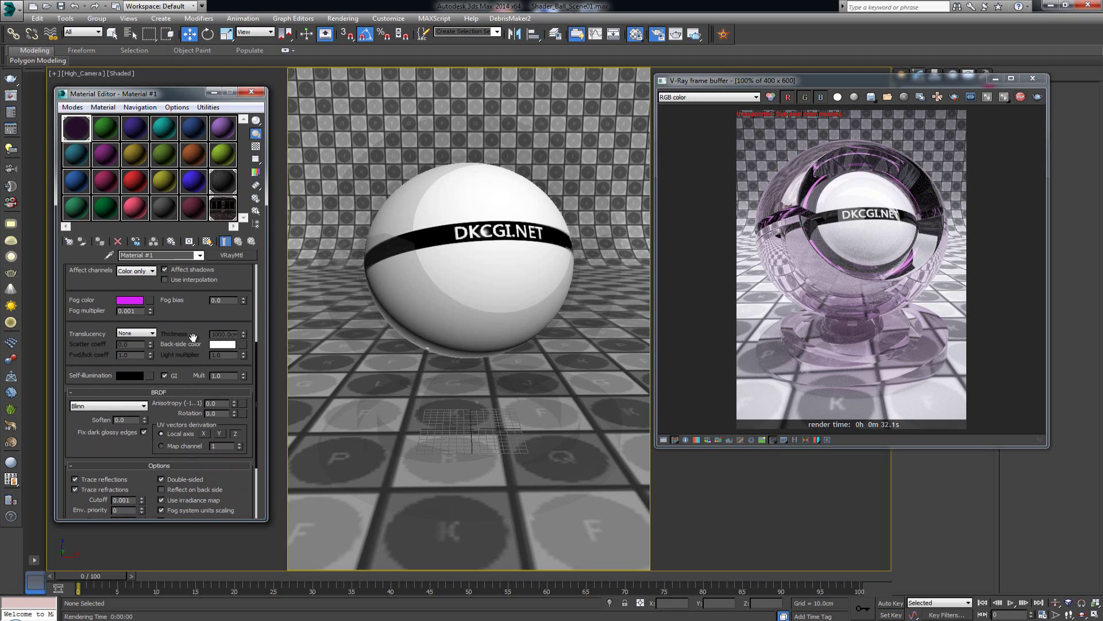
{"action": "left_click", "coordinate": [144, 406]}
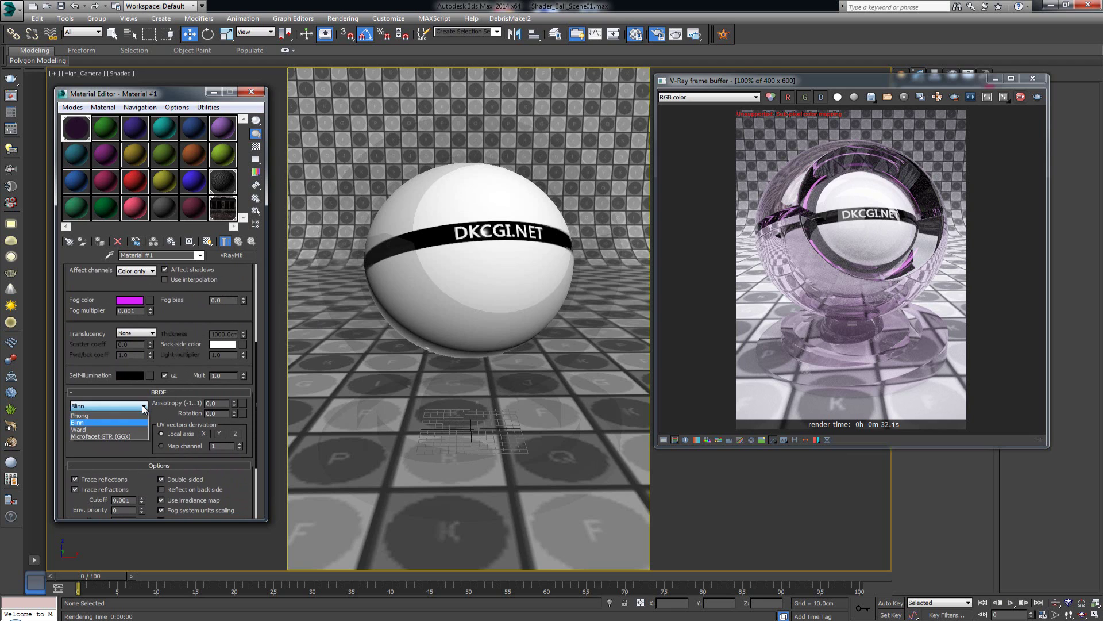
{"action": "left_click", "coordinate": [126, 437]}
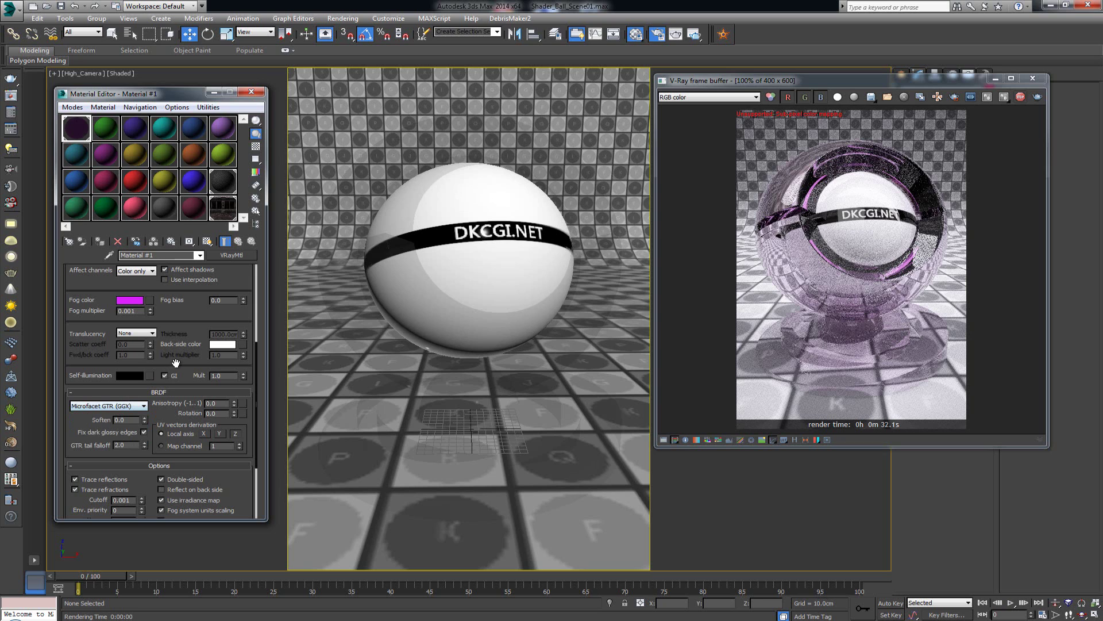
Review the reflection, refraction, fog, translucency, self-illumination, BRDF and general option settings of Material #1
{"action": "left_click_drag", "start_coordinate": [177, 367], "coordinate": [206, 293]}
{"action": "scroll", "coordinate": [206, 294], "scroll_direction": "down", "scroll_amount": 2}
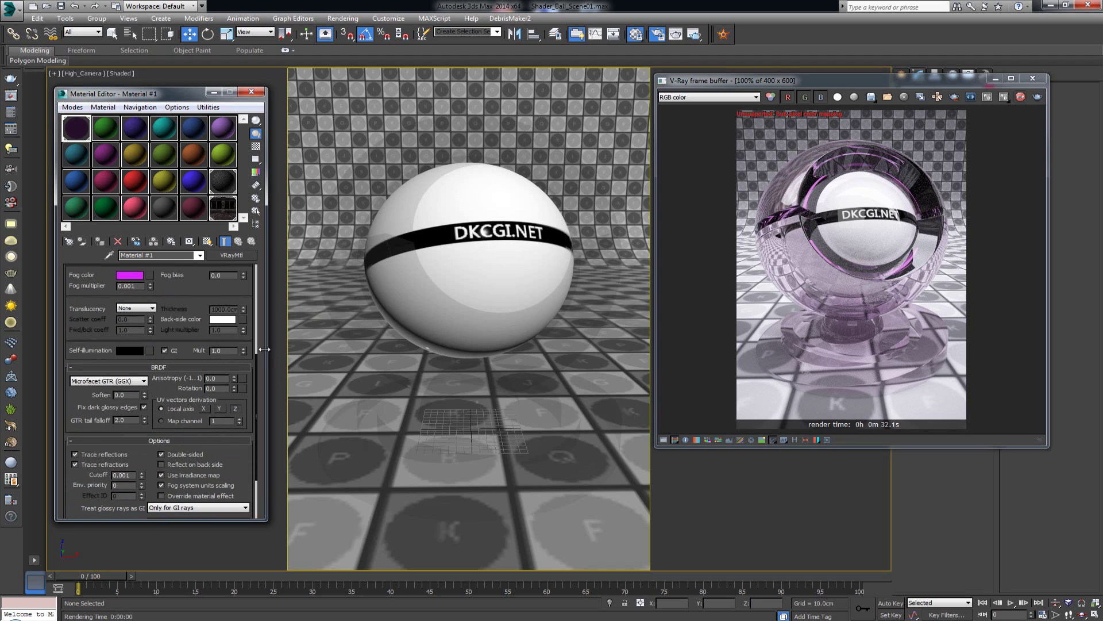
{"action": "left_click_drag", "start_coordinate": [184, 369], "coordinate": [183, 374]}
{"action": "scroll", "coordinate": [183, 374], "scroll_direction": "up", "scroll_amount": 6}
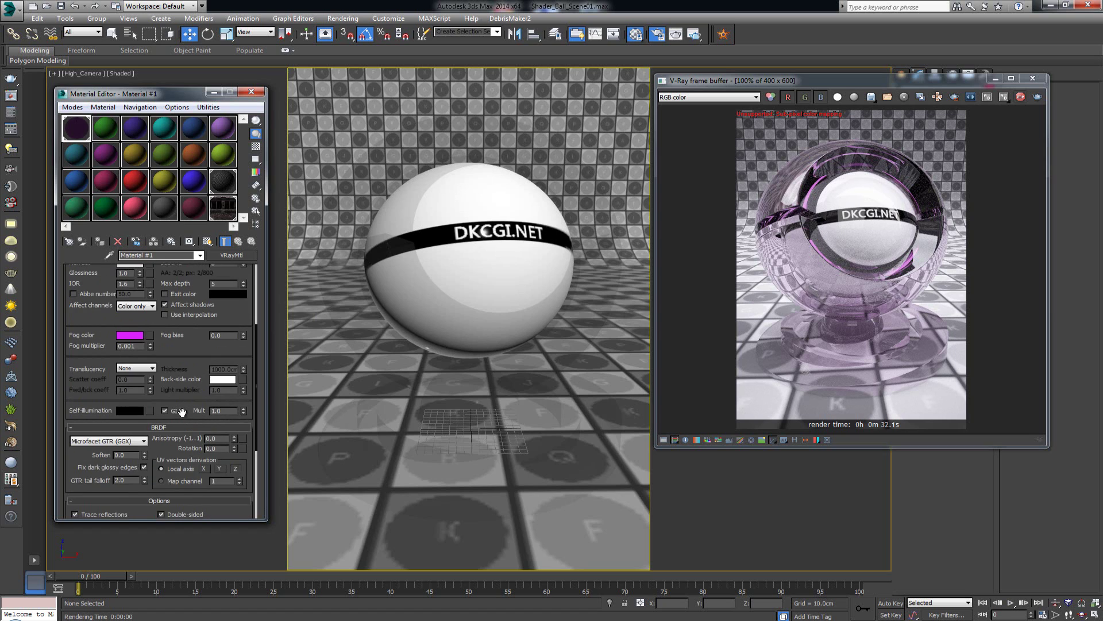
{"action": "scroll", "coordinate": [196, 339], "scroll_direction": "up", "scroll_amount": 2}
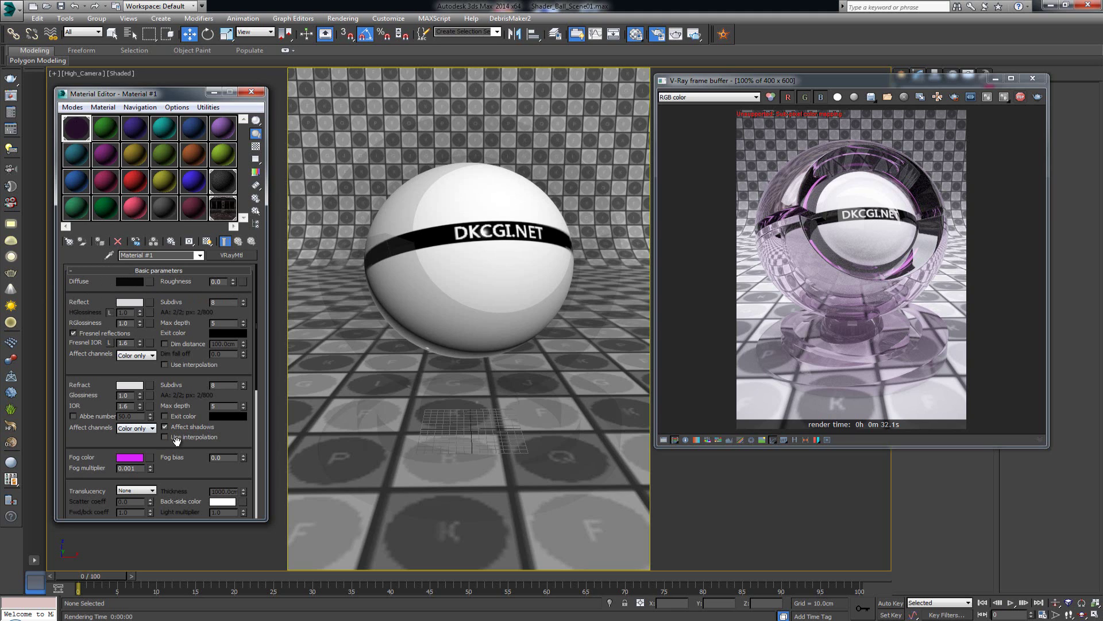
{"action": "left_click_drag", "start_coordinate": [179, 440], "coordinate": [178, 418]}
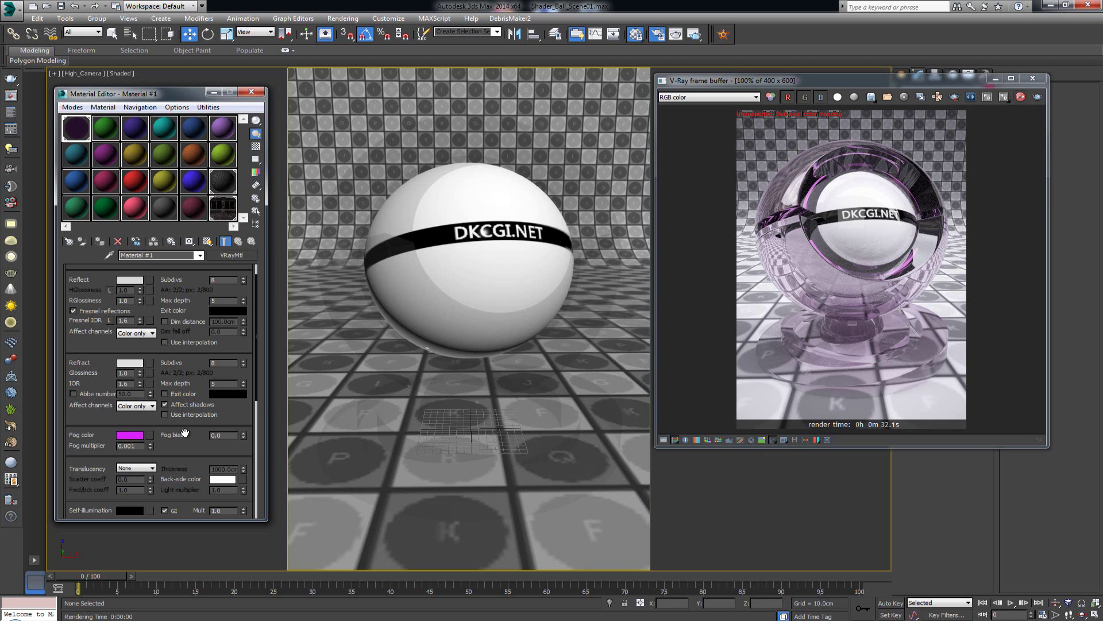
{"action": "left_click_drag", "start_coordinate": [183, 472], "coordinate": [204, 385]}
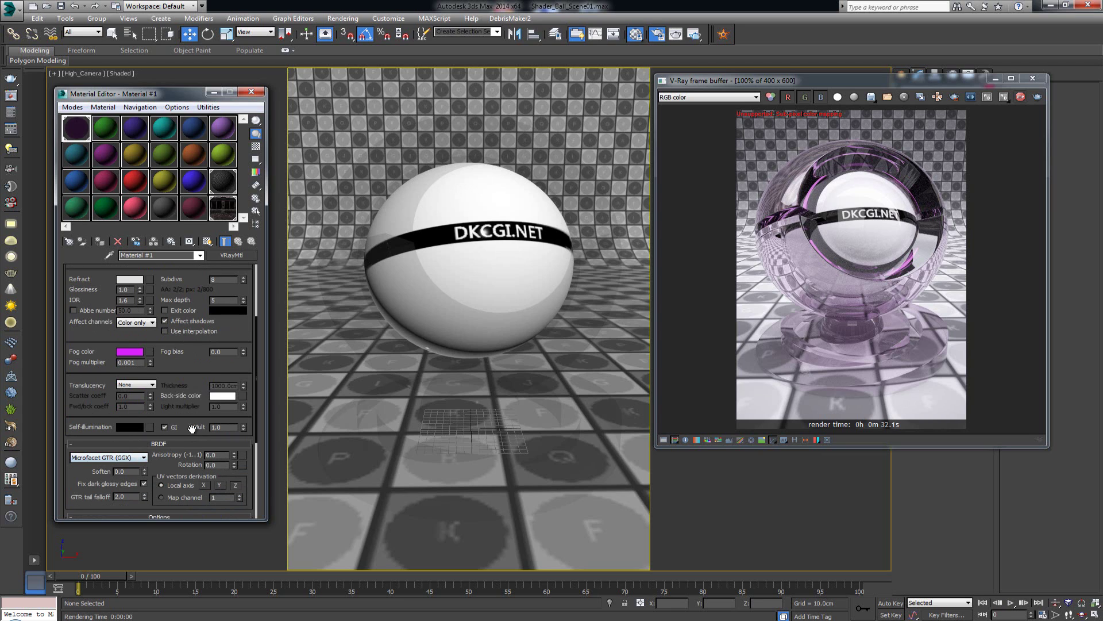
{"action": "left_click_drag", "start_coordinate": [192, 435], "coordinate": [200, 343]}
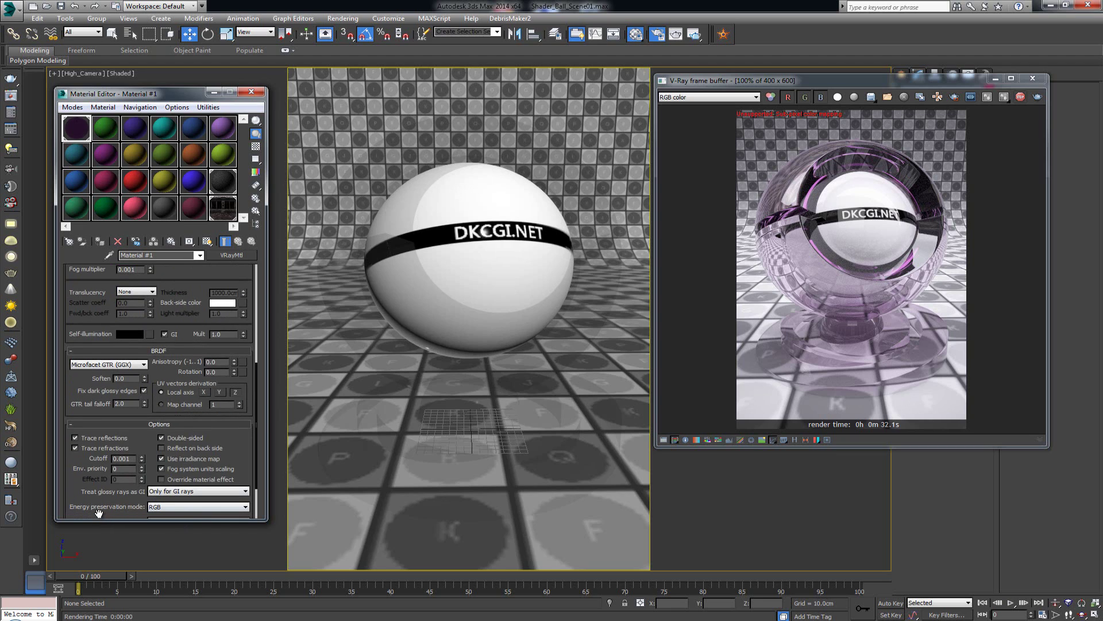